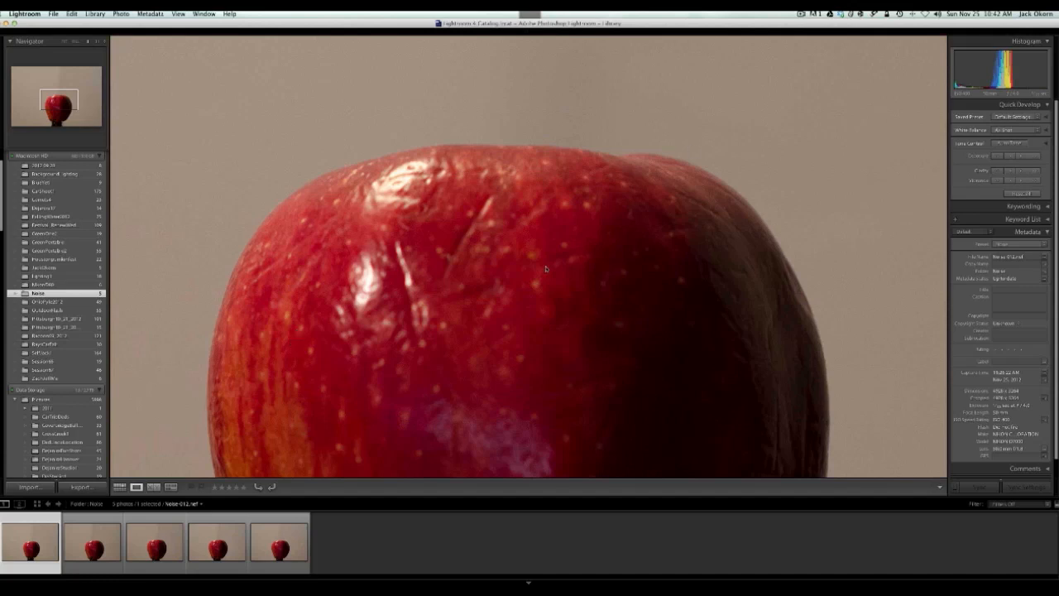
Examine the image noise in the first four apple photos of the Noise folder, one after another, around the apple's upper edge
scroll(546, 268, "down", 3)
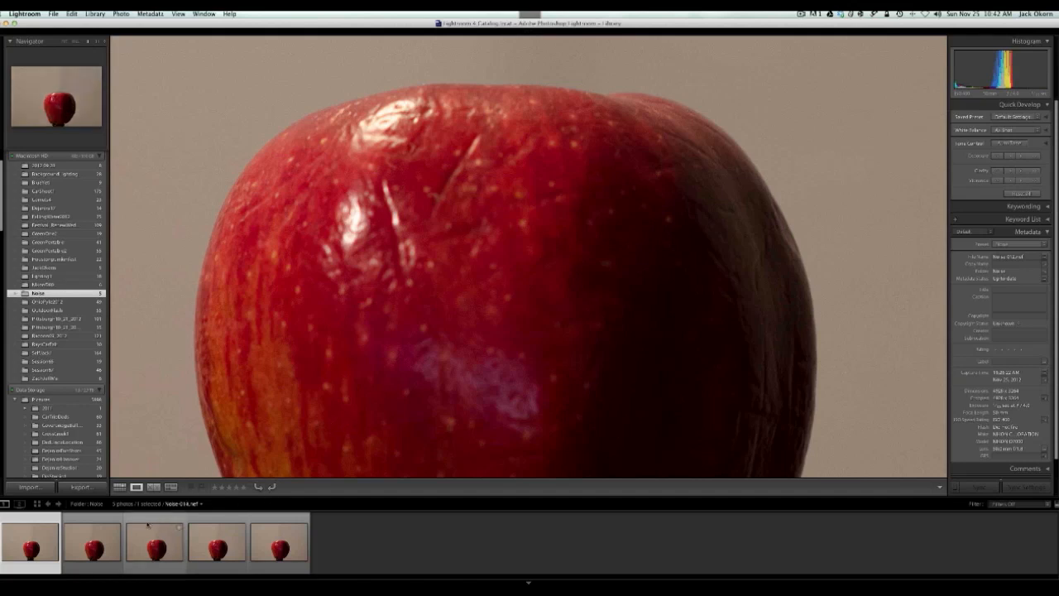
left_click(107, 539)
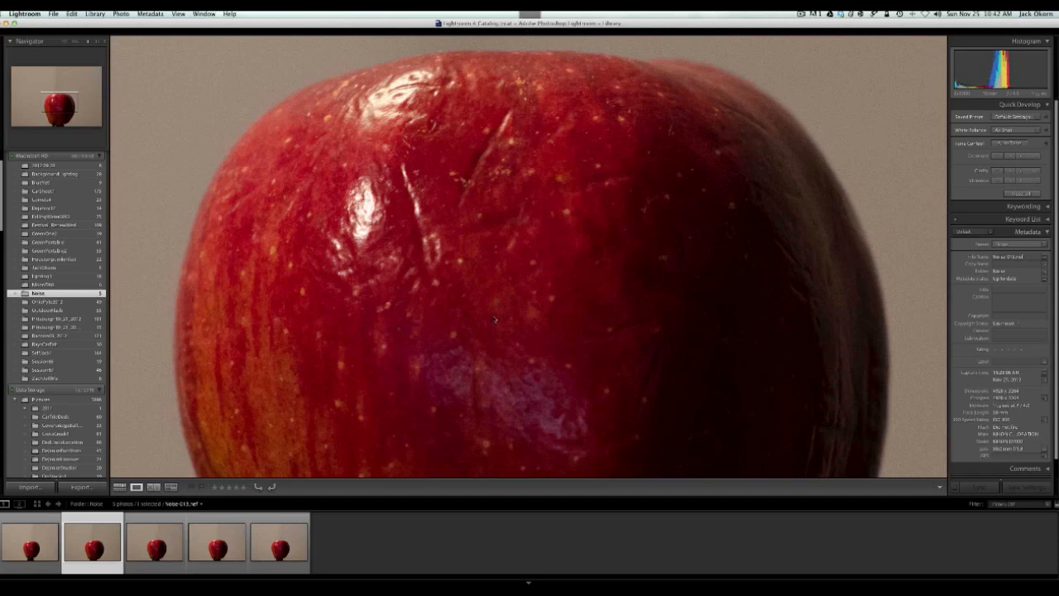
left_click_drag(495, 319, 497, 375)
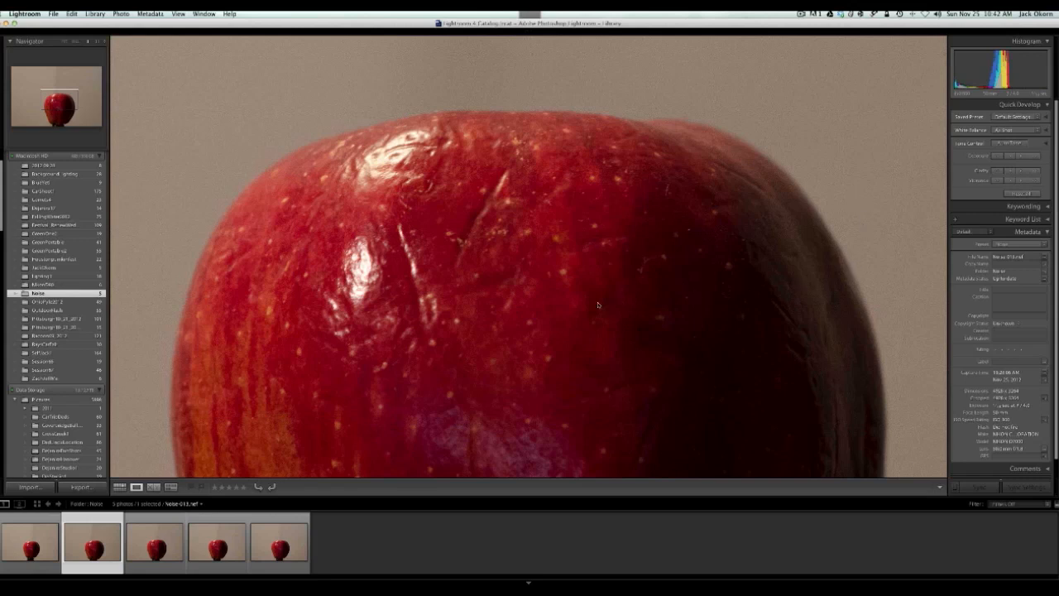
key("Right")
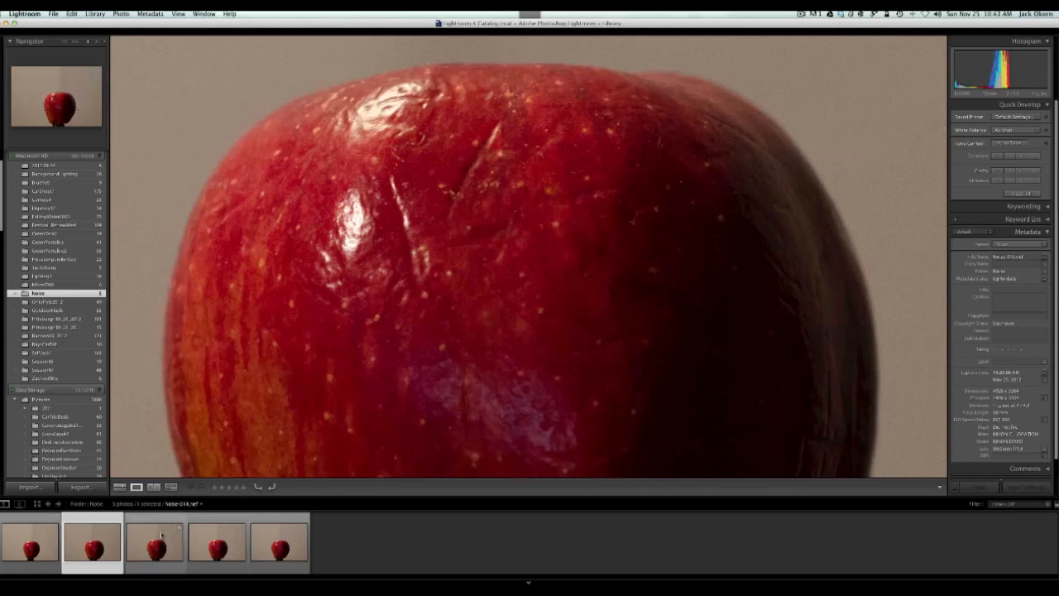
left_click(162, 536)
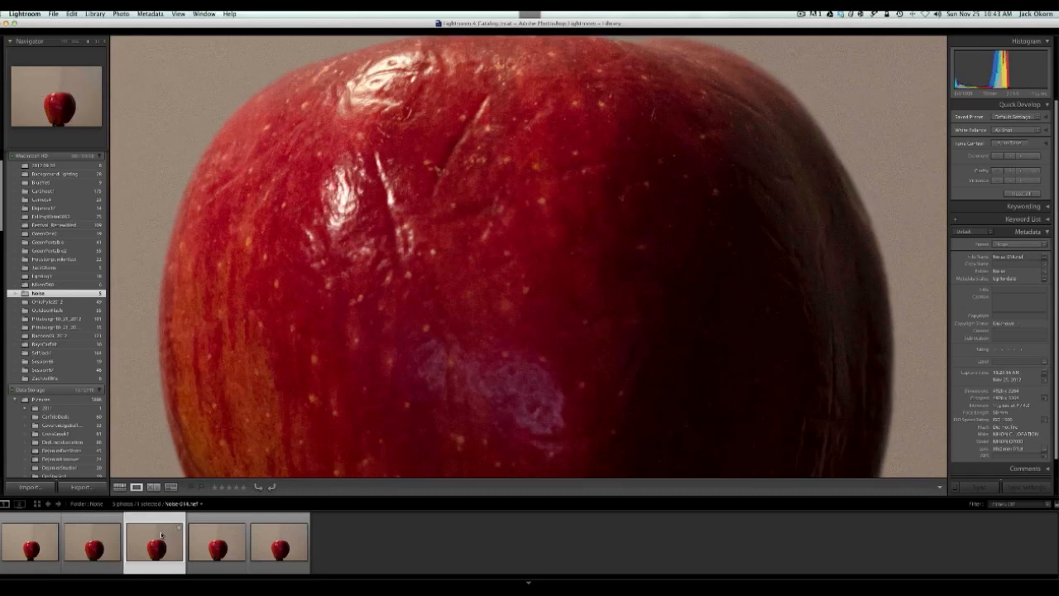
left_click_drag(486, 273, 486, 339)
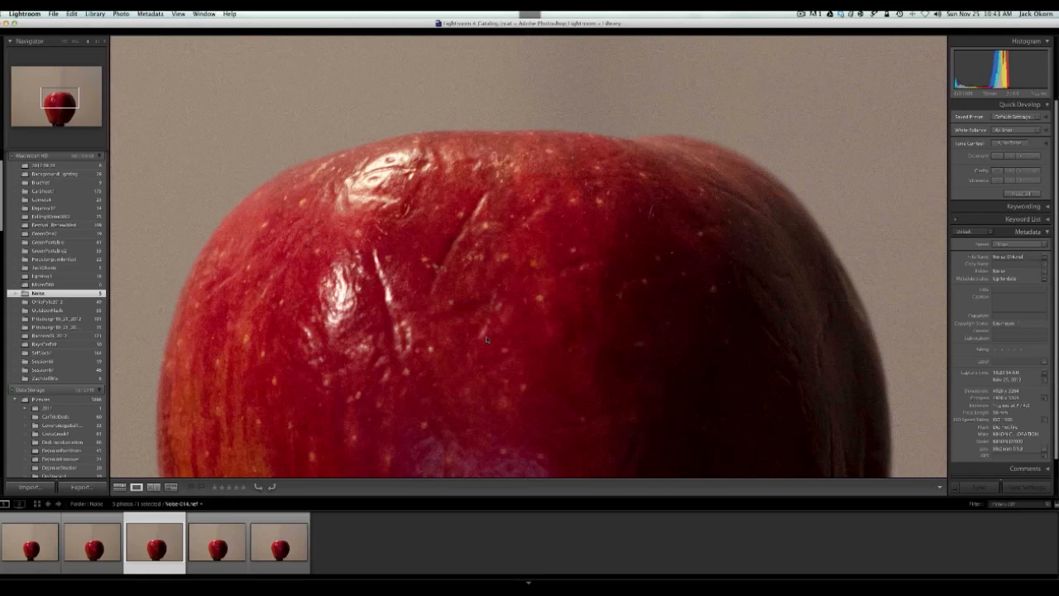
left_click_drag(487, 340, 489, 321)
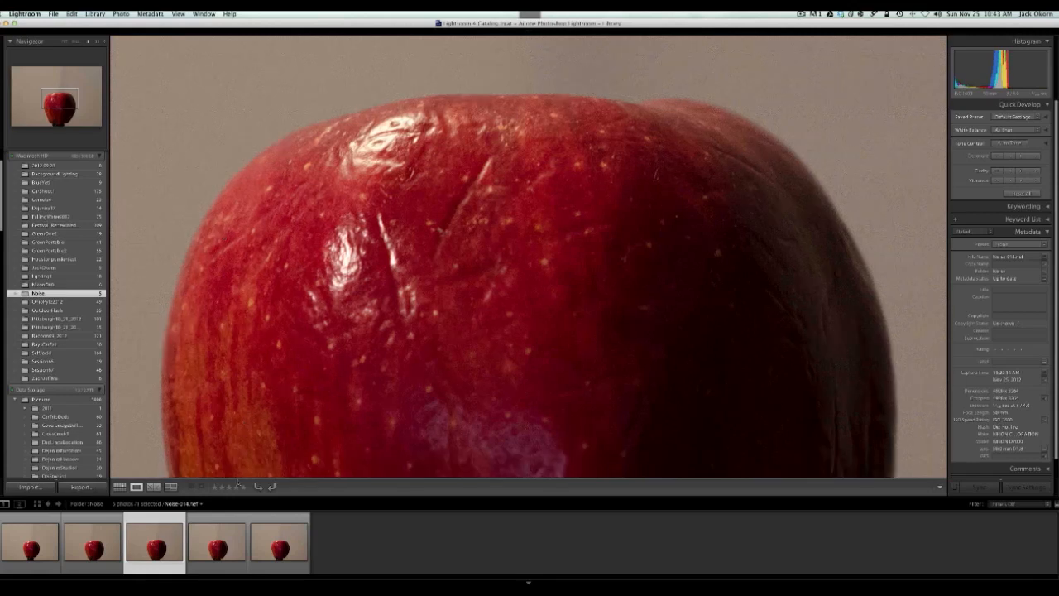
left_click(235, 541)
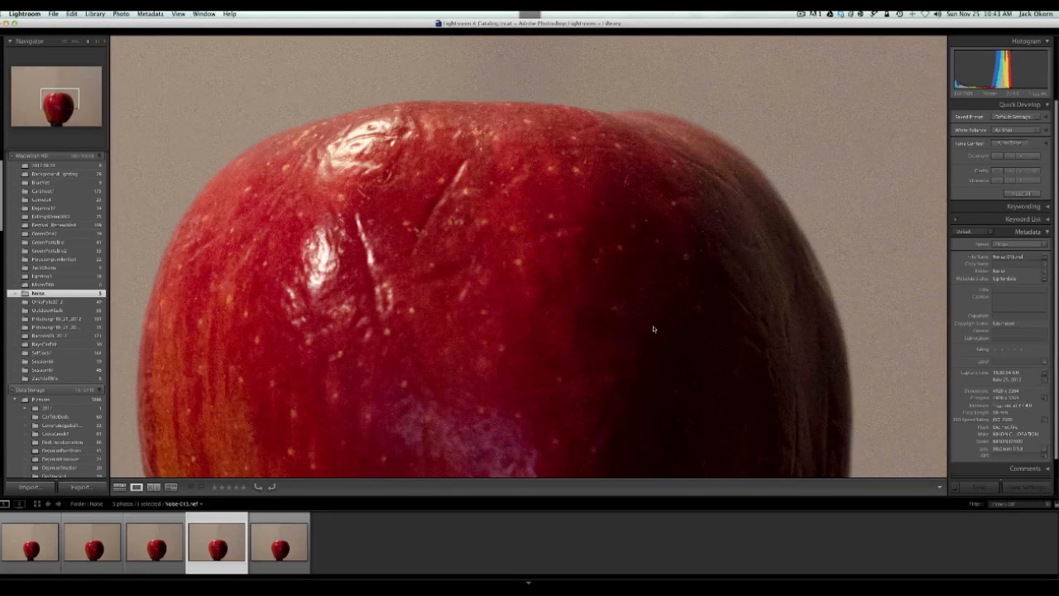
left_click_drag(544, 259, 597, 289)
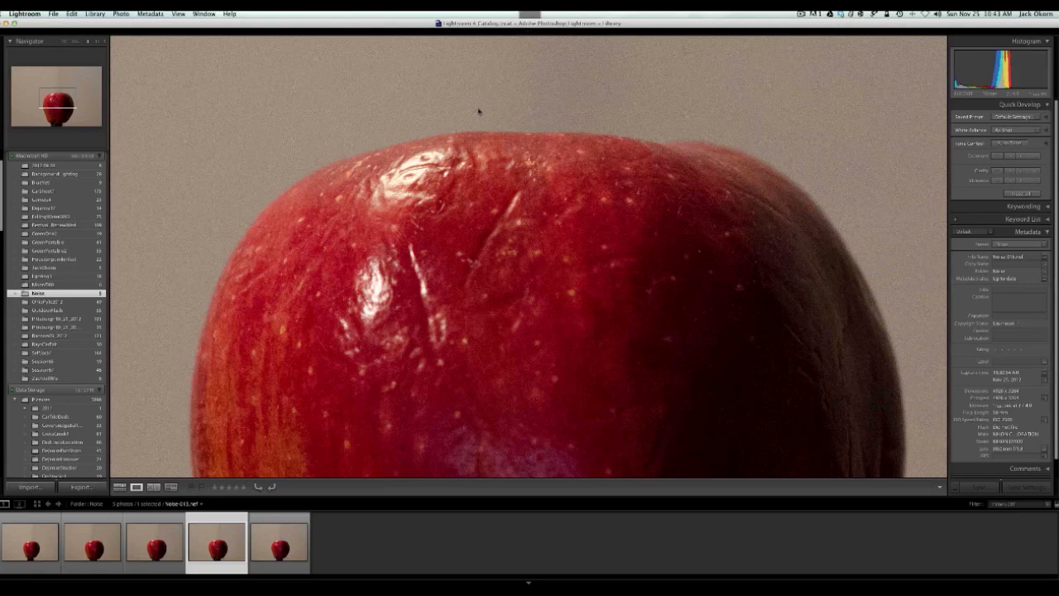
Compare the noise in the first apple photo with that in the fourth and fifth photos
left_click(25, 532)
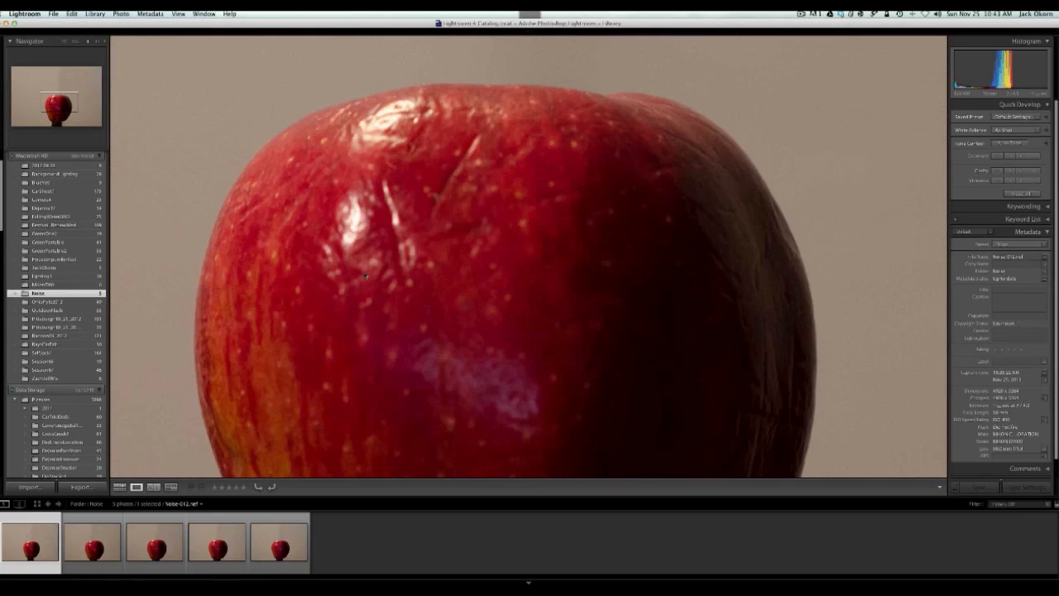
left_click_drag(366, 275, 397, 361)
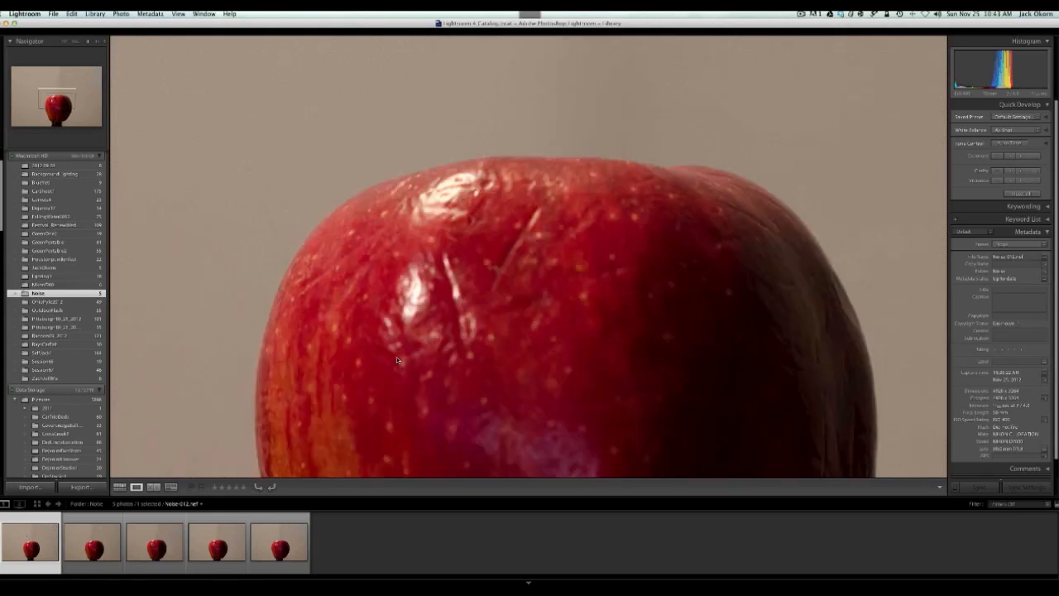
left_click(214, 538)
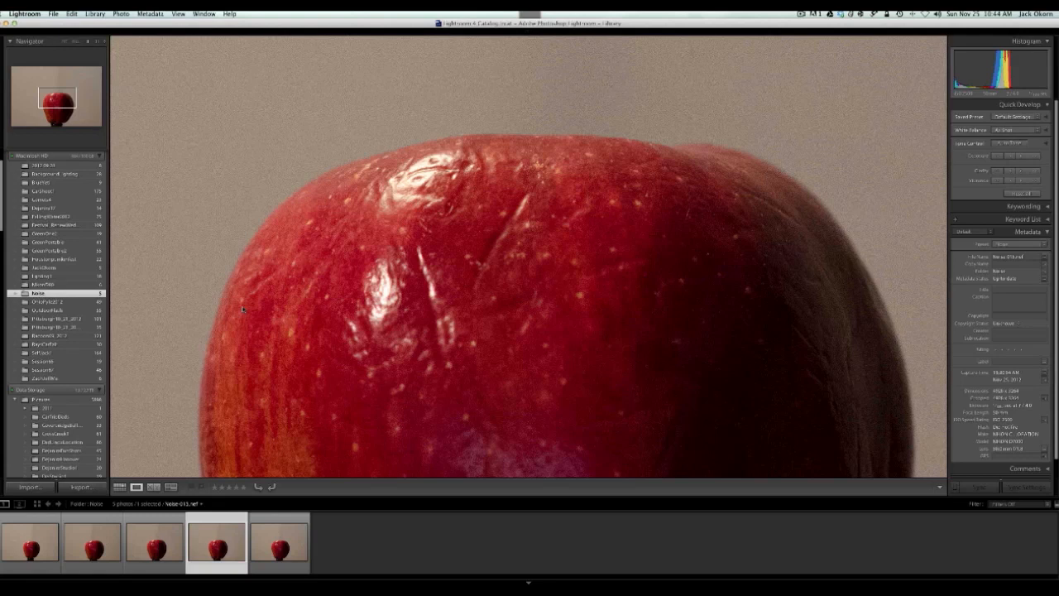
left_click(288, 537)
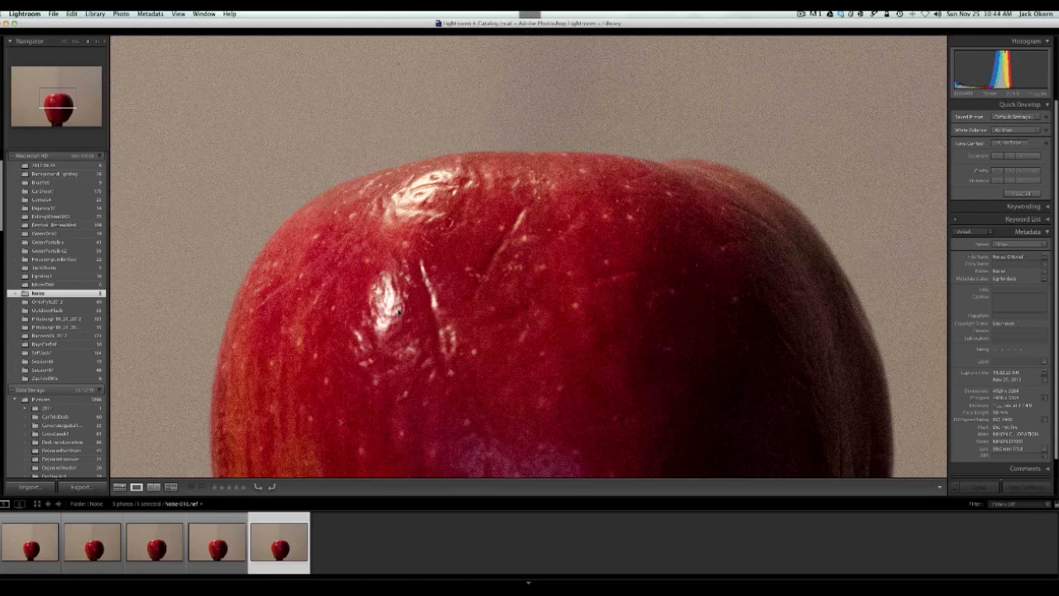
left_click_drag(403, 315, 497, 326)
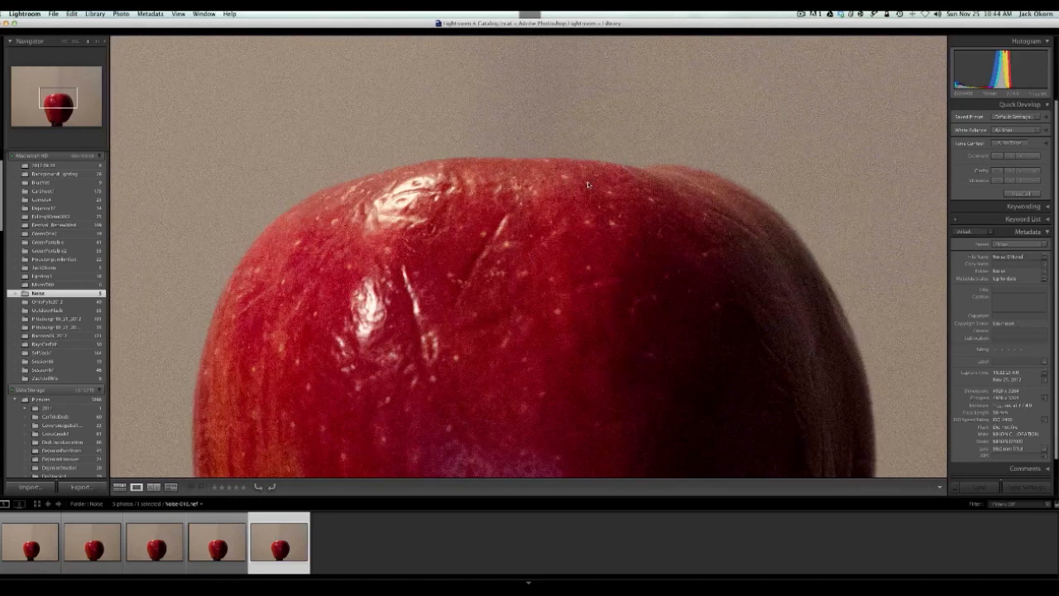
left_click(220, 544)
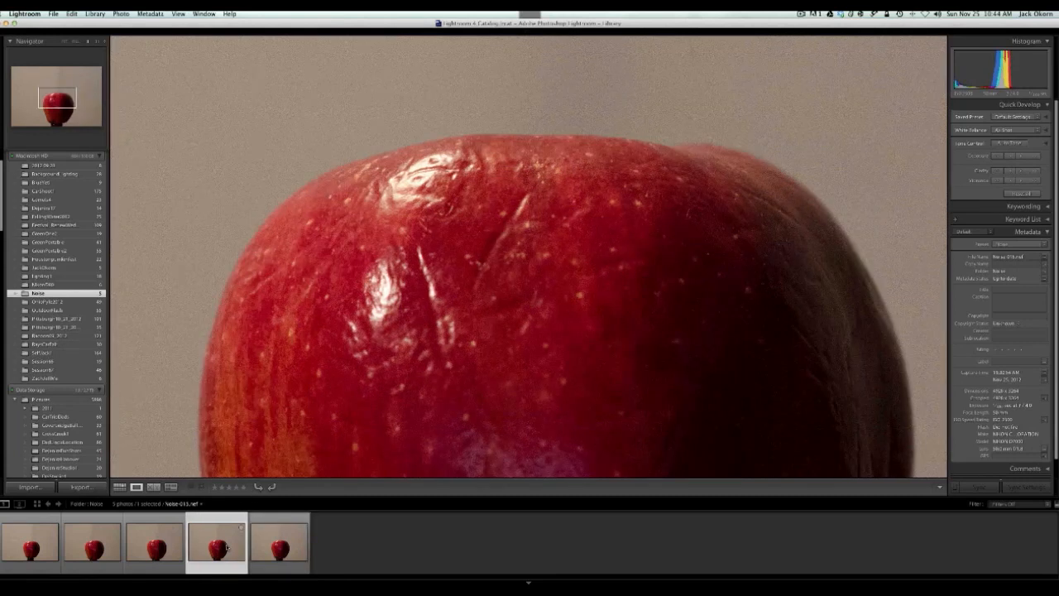
Go through all five apple photos in order from the first, comparing the grain in the background and the apple's shadow side
left_click(35, 545)
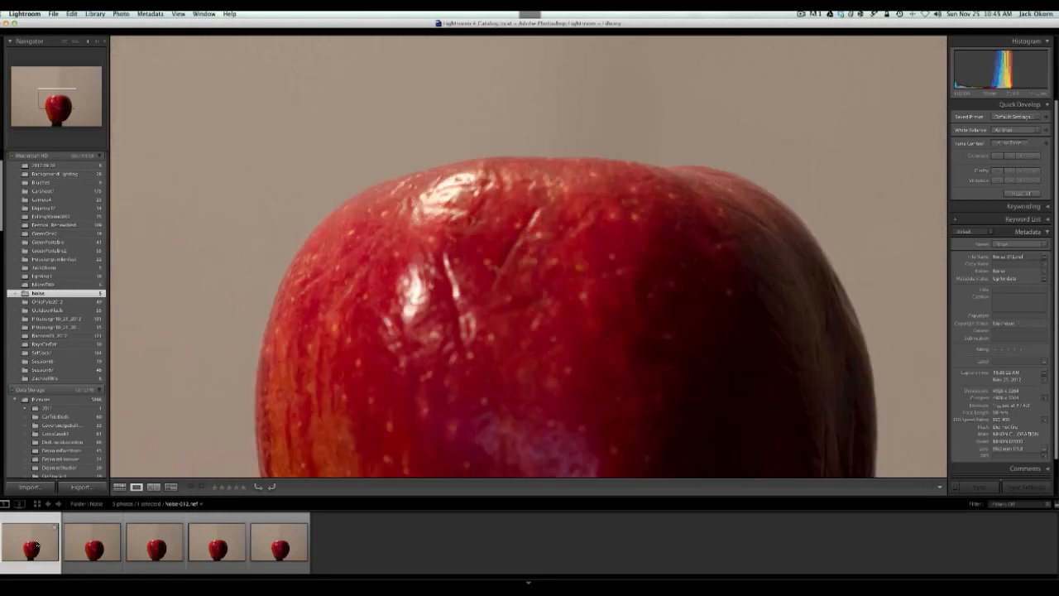
key("Right")
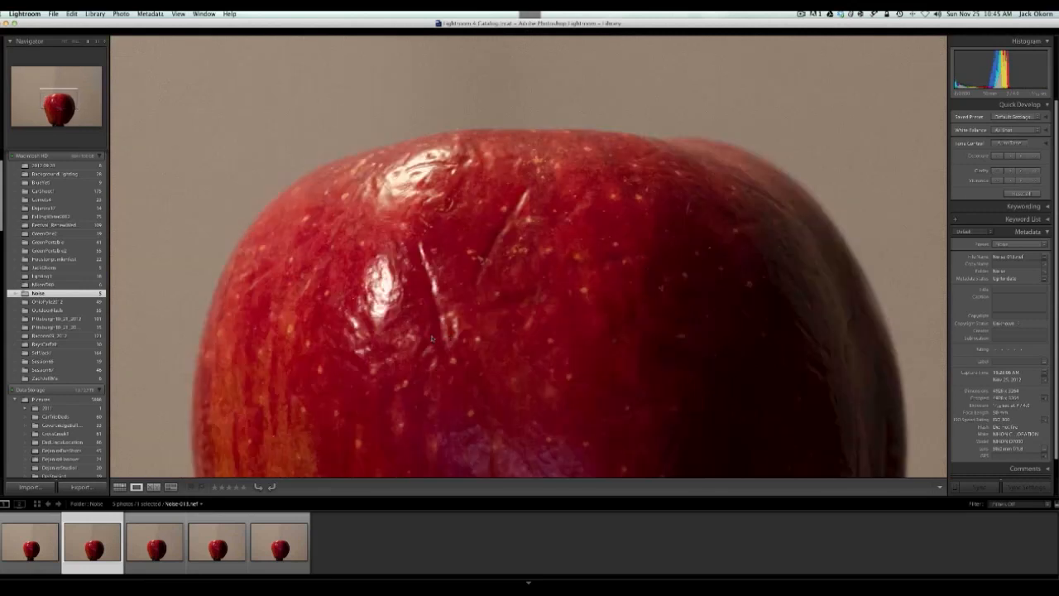
key("Right")
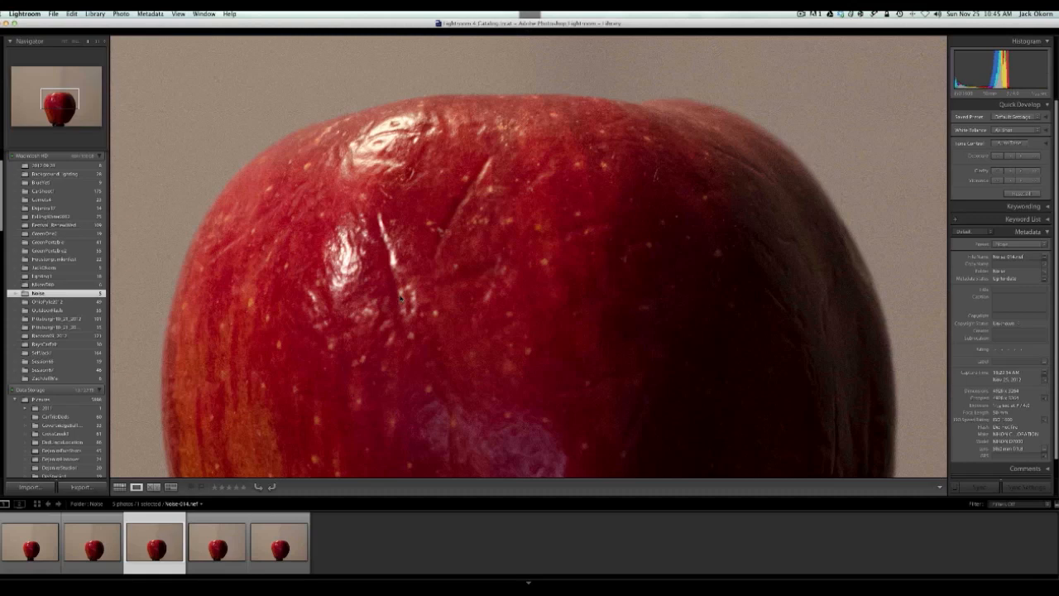
left_click_drag(401, 298, 445, 340)
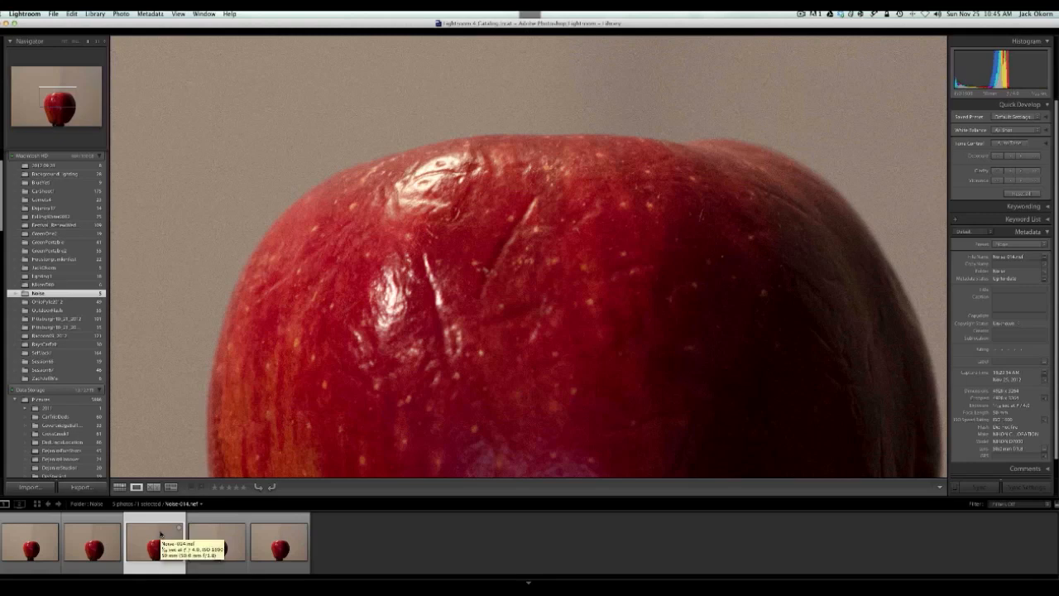
left_click(226, 539)
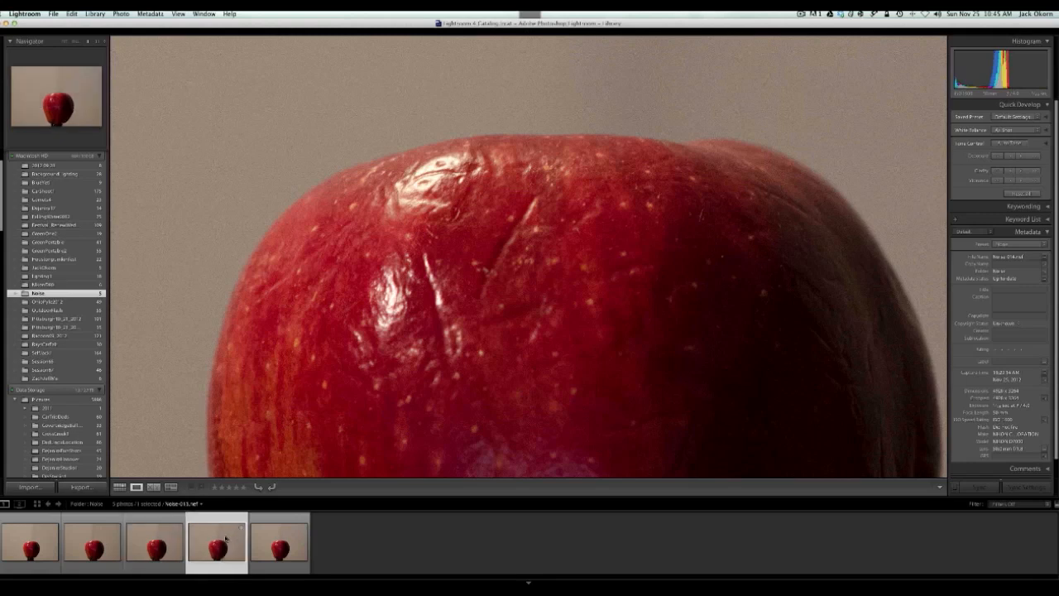
left_click(273, 536)
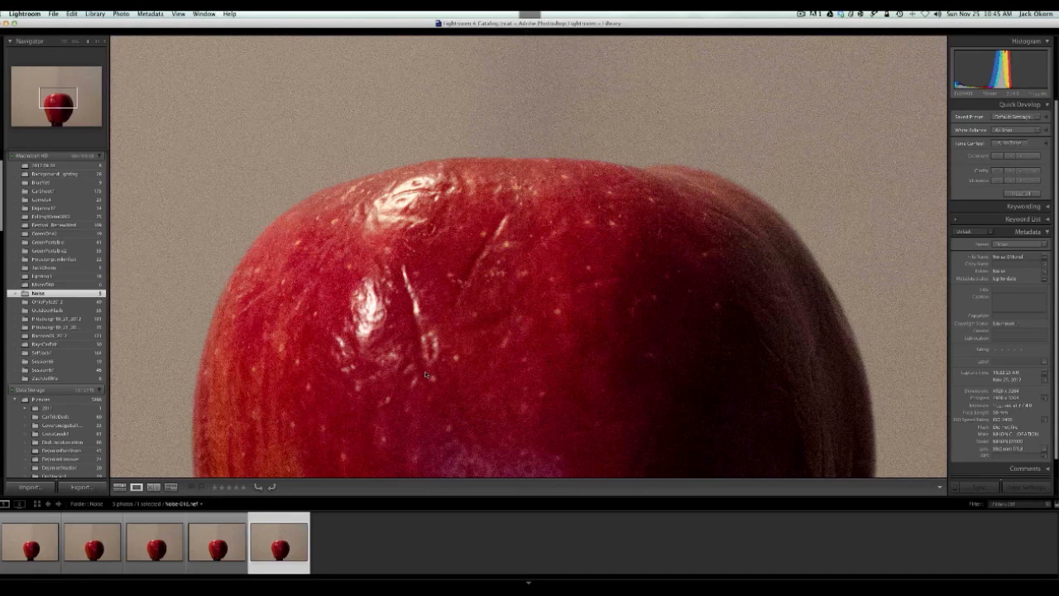
left_click_drag(425, 375, 448, 315)
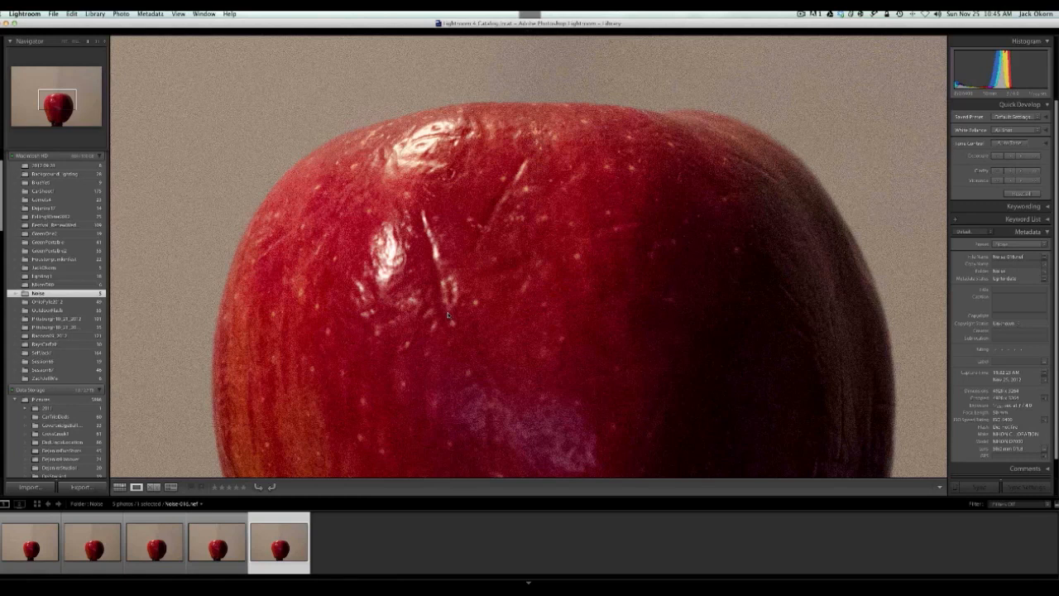
Alternate between the fourth and fifth apple photos to compare their noise, finishing on the fifth
left_click(222, 553)
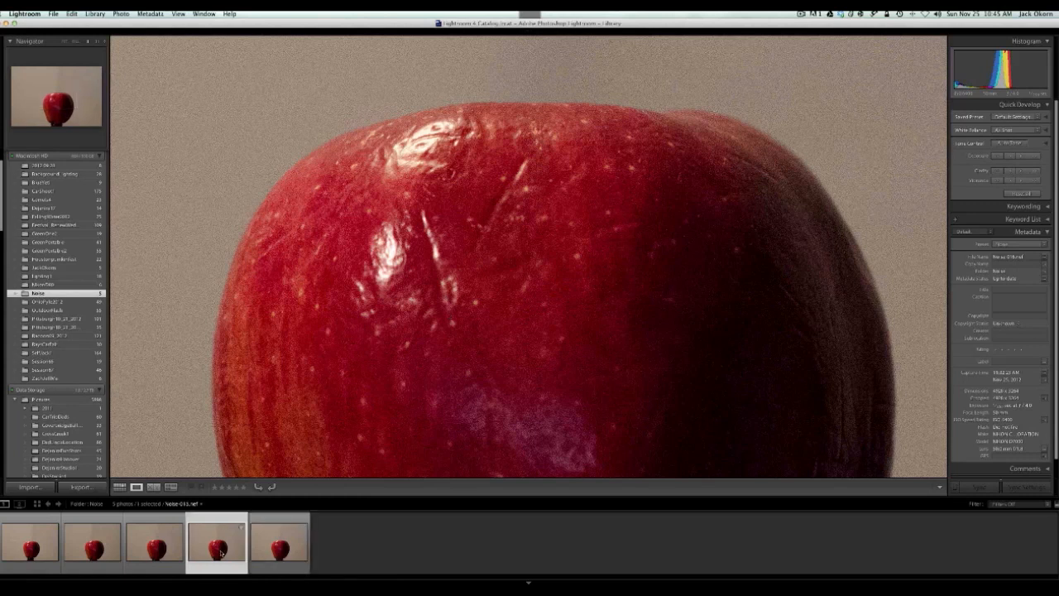
left_click(283, 547)
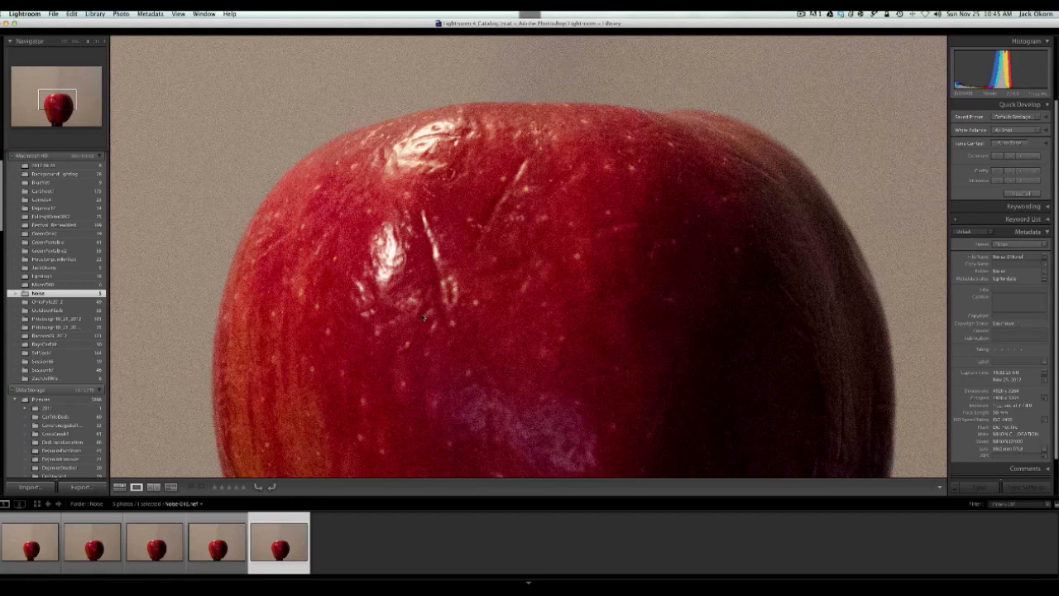
left_click(224, 532)
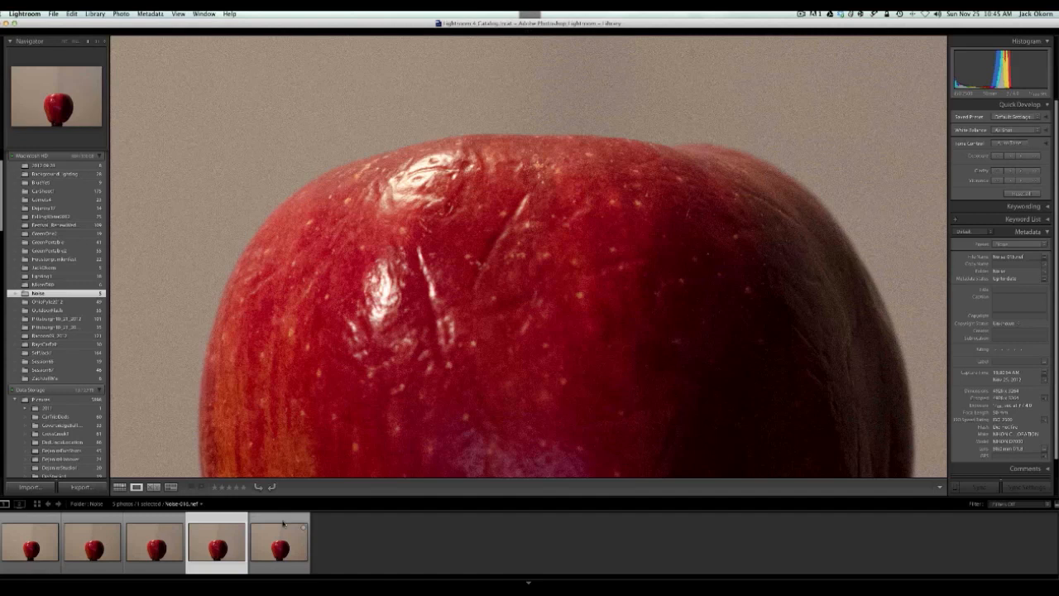
left_click(282, 523)
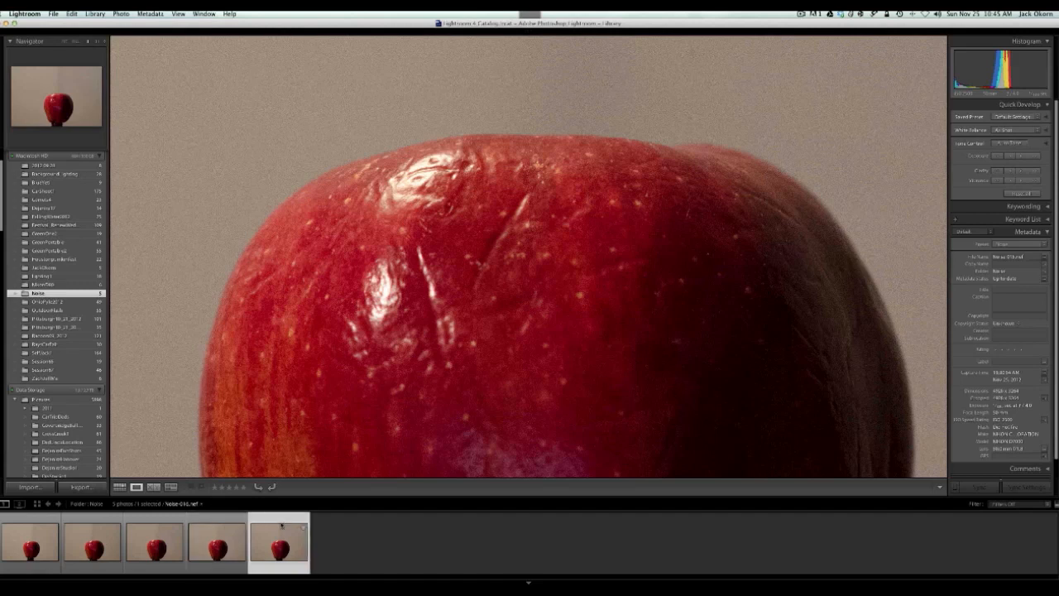
left_click_drag(360, 219, 347, 233)
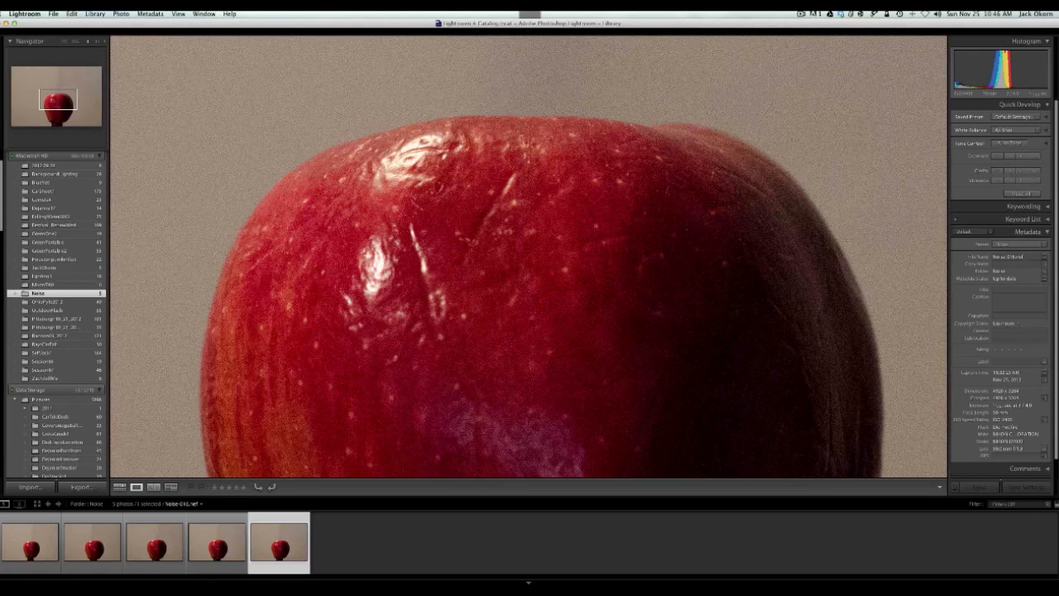
key("super+Tab")
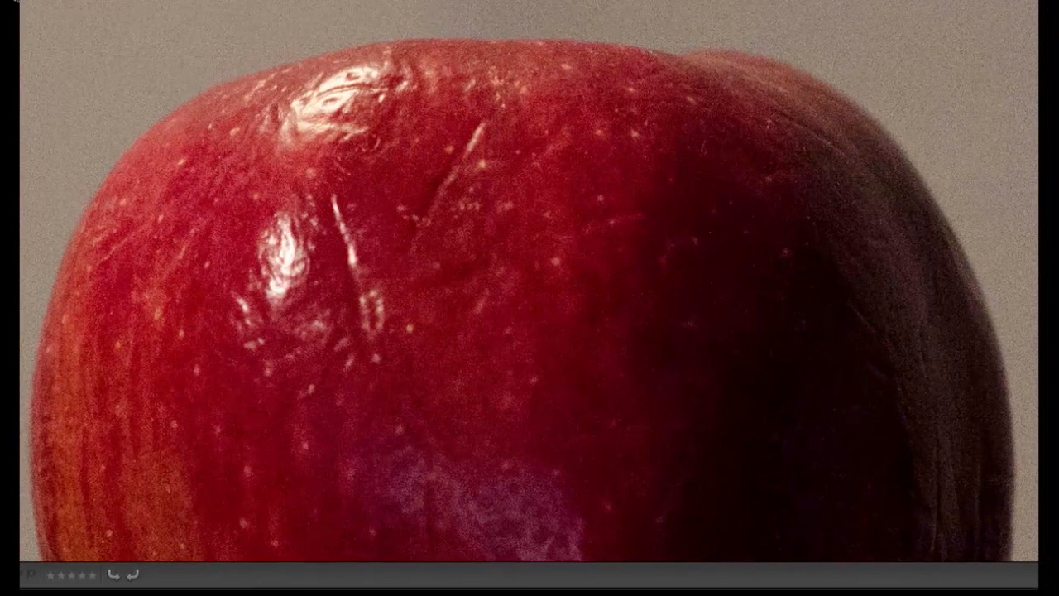
key("Right")
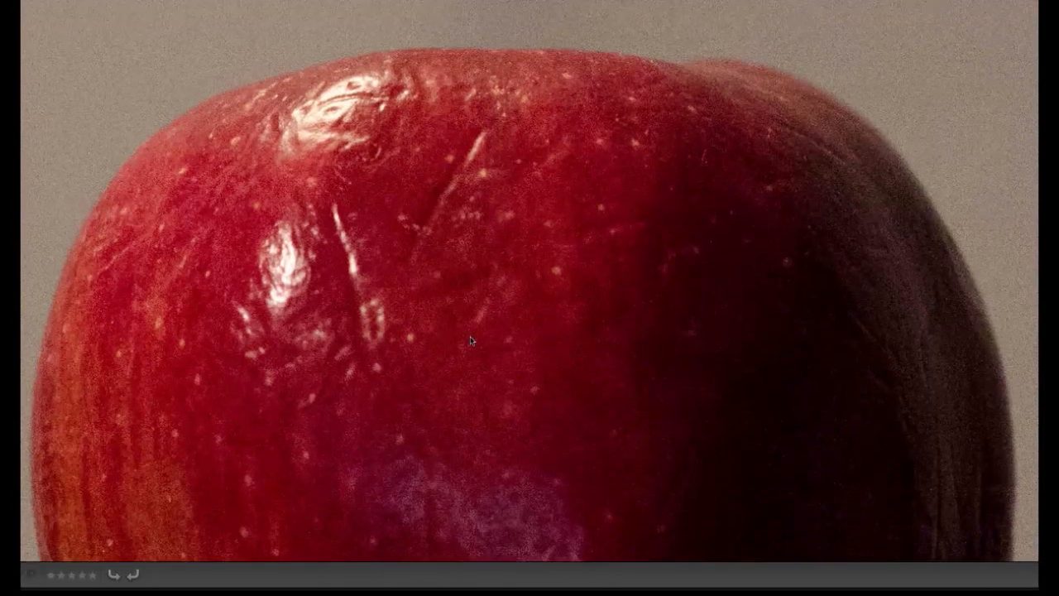
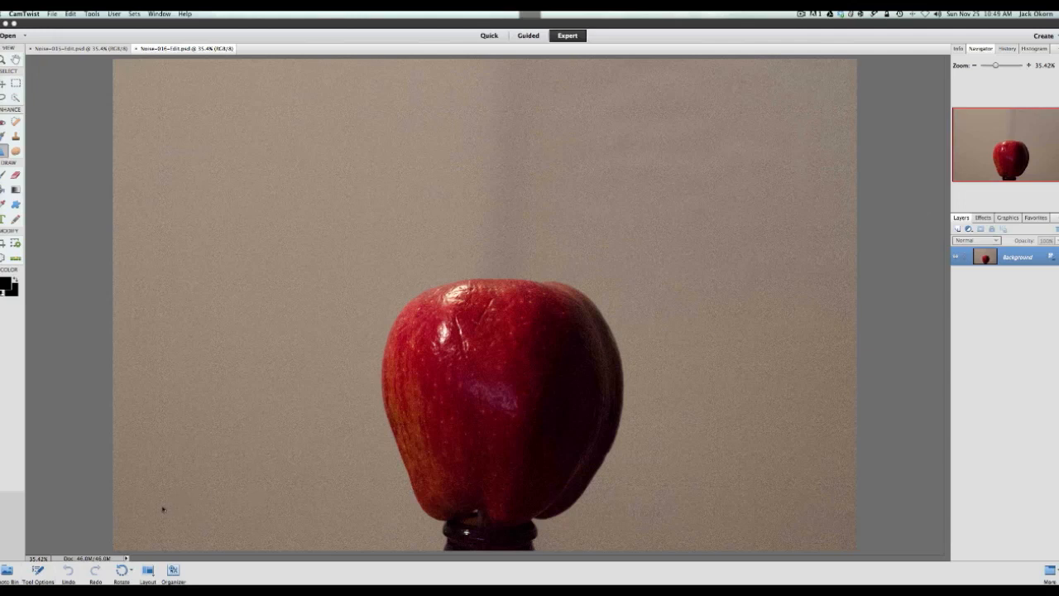
Compare the noise in the two open apple photos at full-image view, finishing on the noisier one
left_click(95, 48)
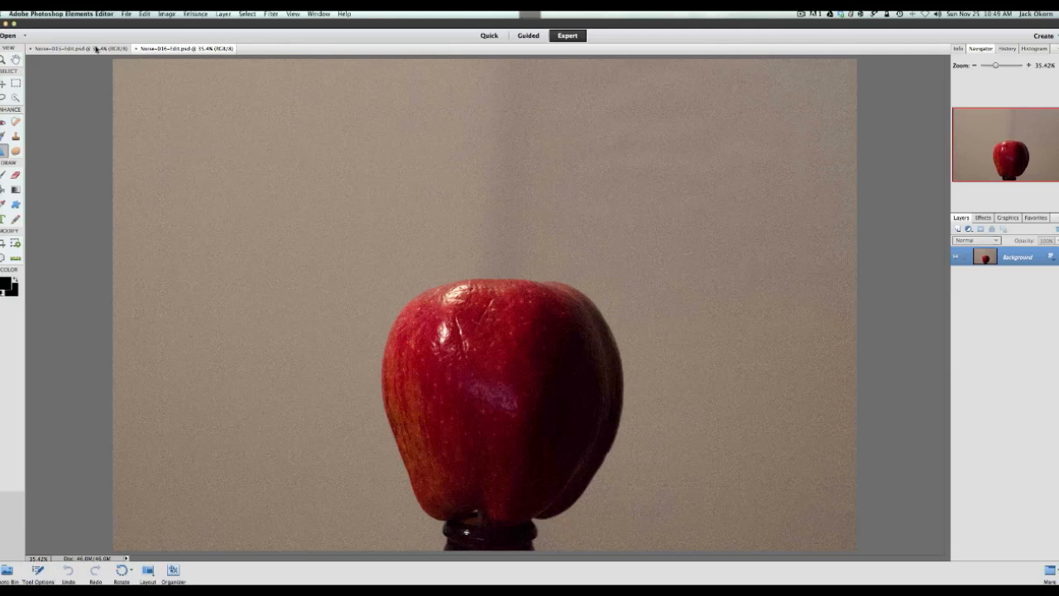
left_click(95, 48)
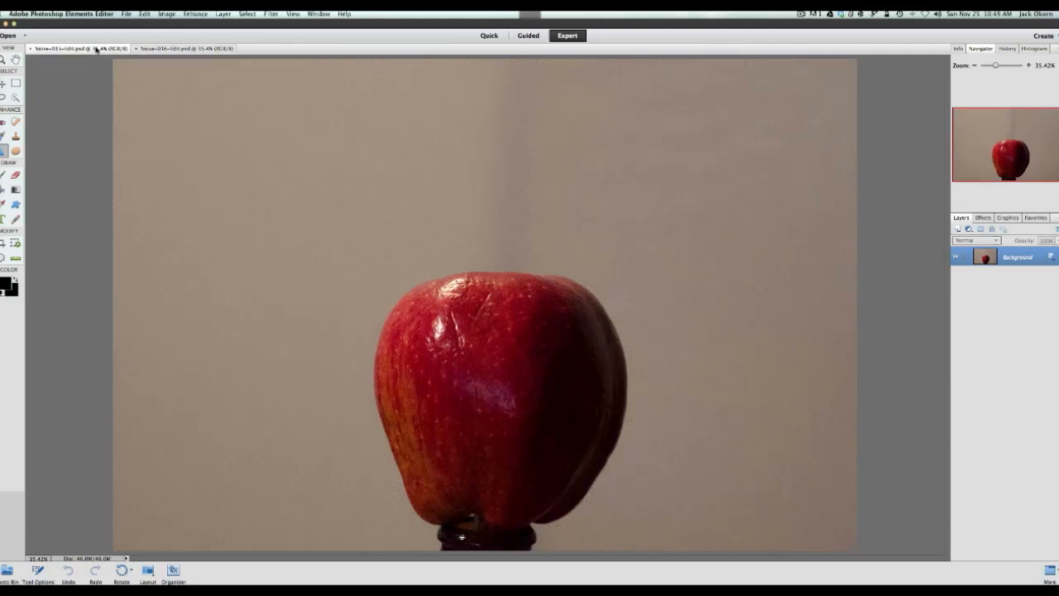
left_click(158, 49)
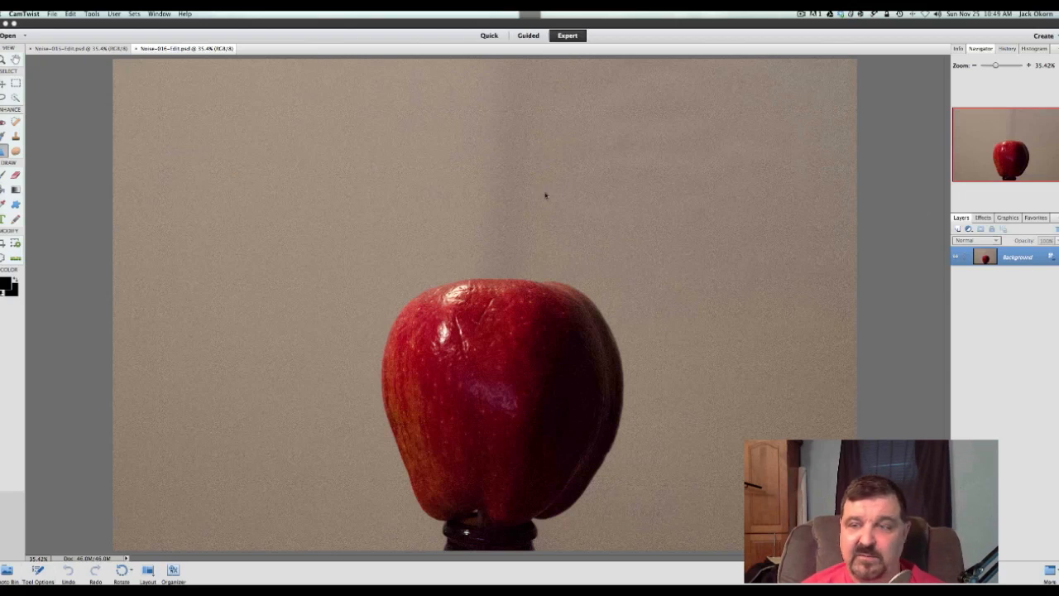
Duplicate the Background layer of the noisier apple photo and apply a Gaussian Blur with a 1.0 pixel radius to the copy
left_click(976, 306)
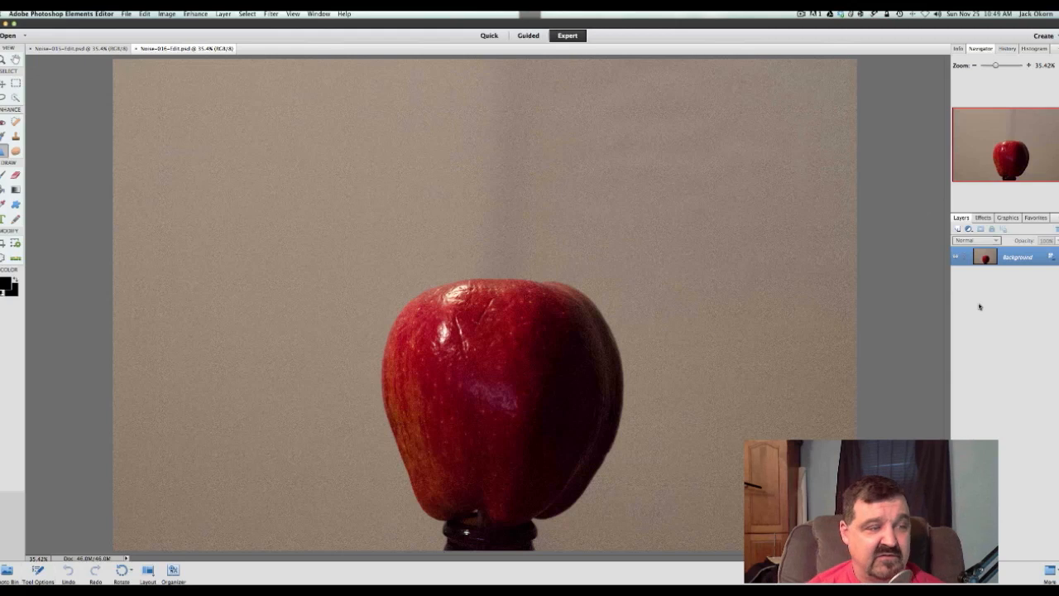
key("super+j")
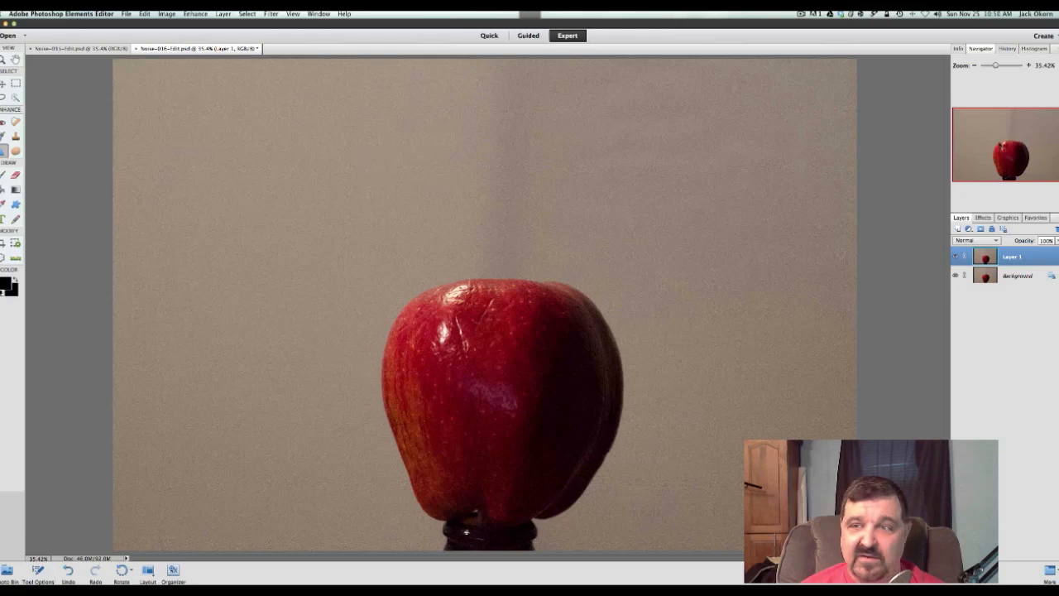
left_click_drag(990, 66, 1010, 69)
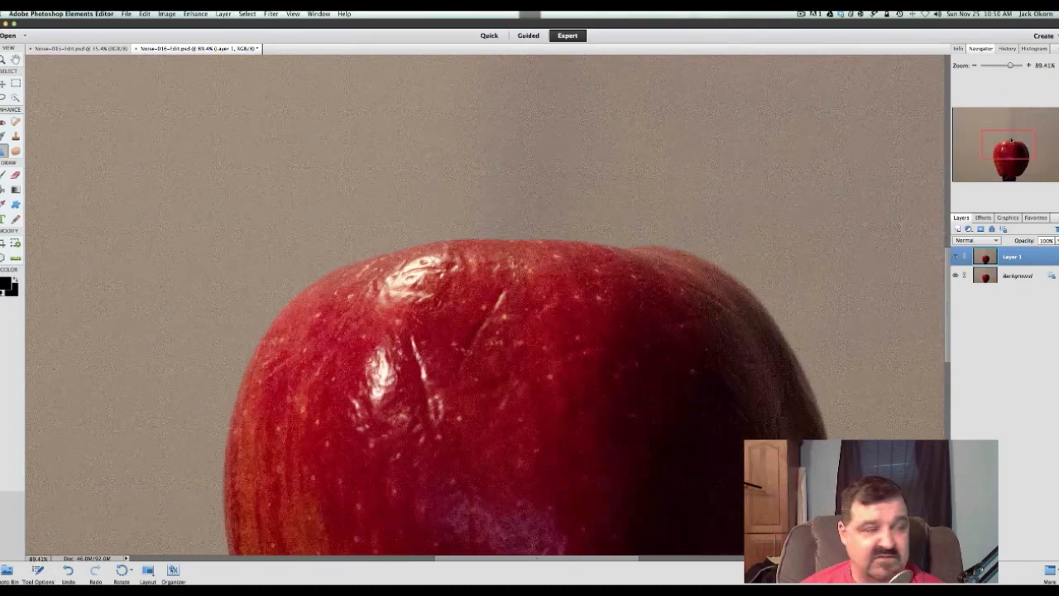
left_click_drag(1012, 141, 1011, 142)
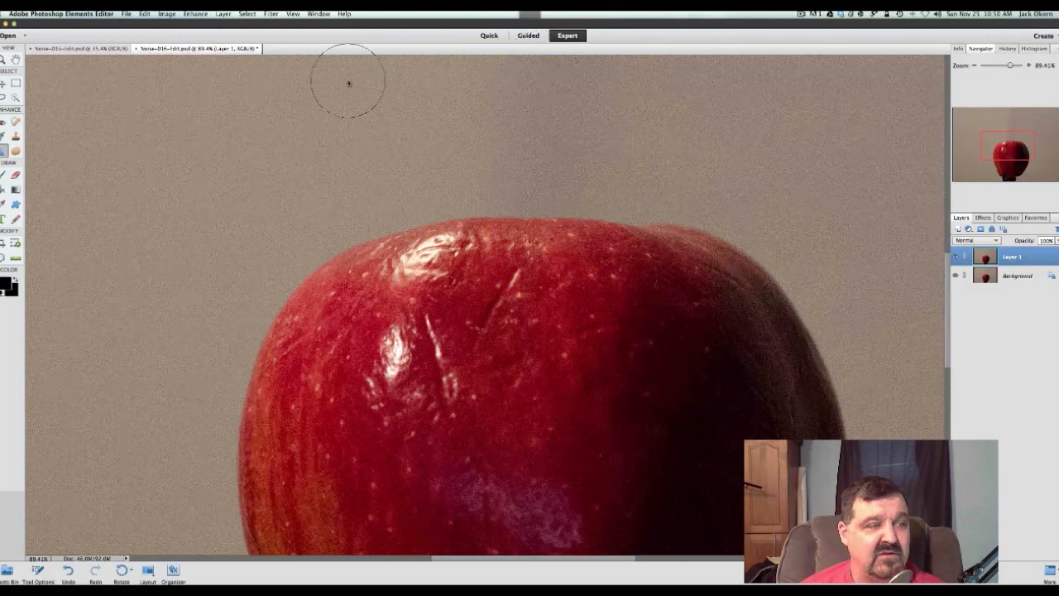
left_click(271, 14)
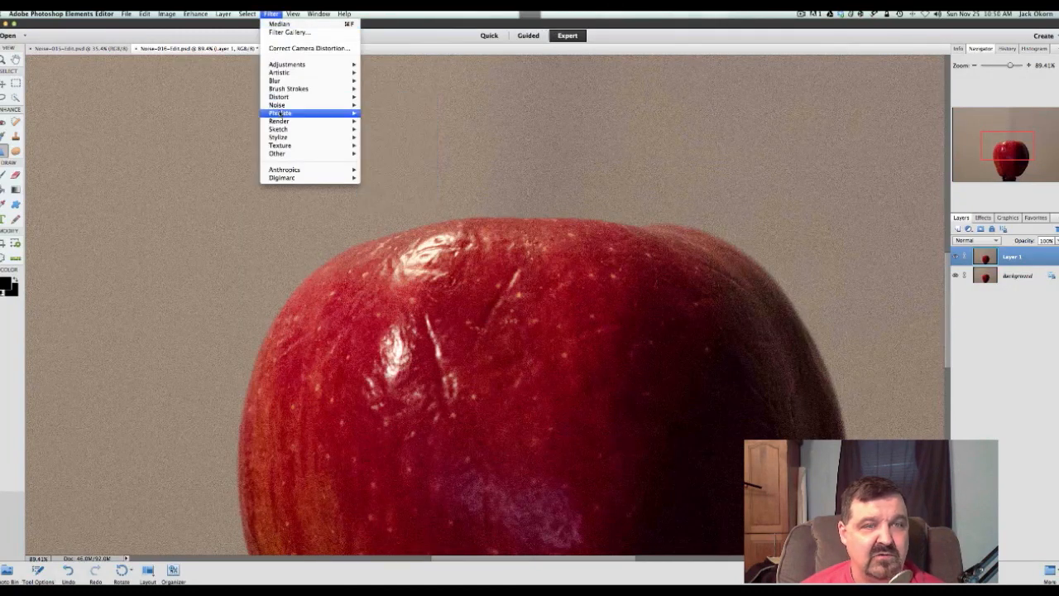
mouse_move(283, 82)
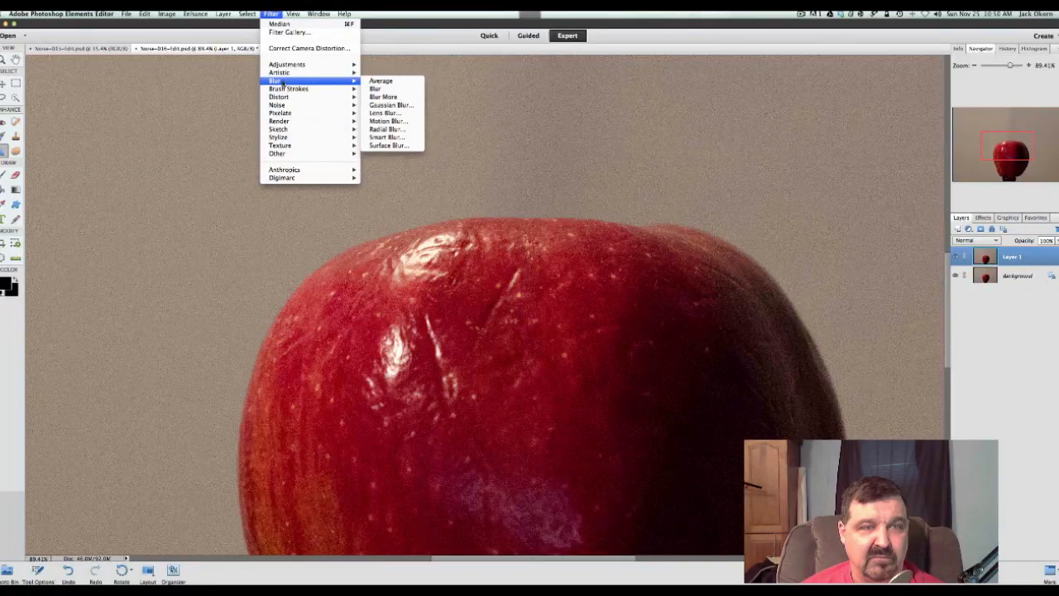
left_click(376, 106)
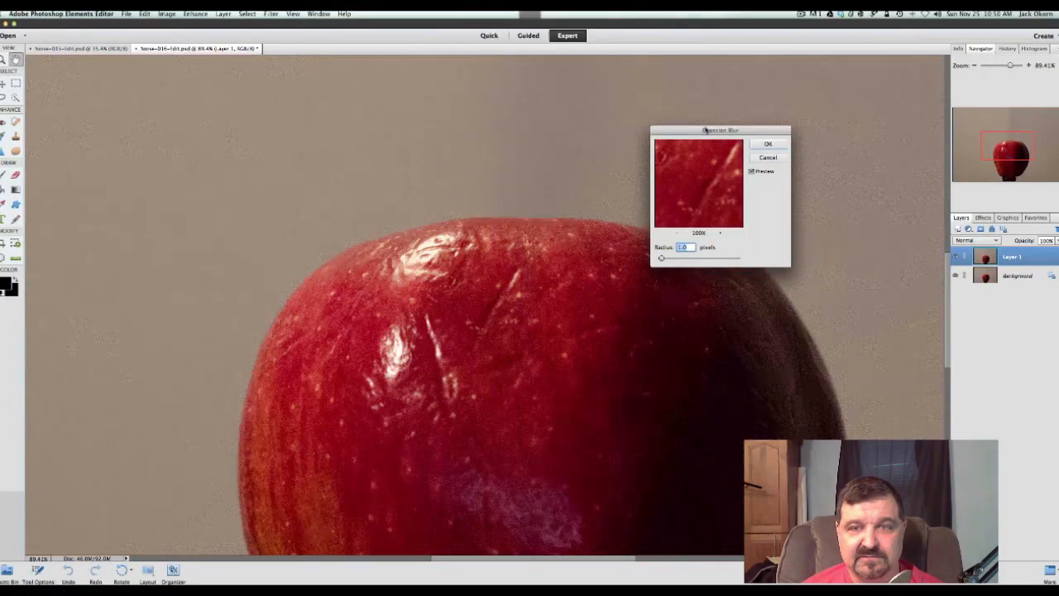
left_click_drag(703, 131, 635, 138)
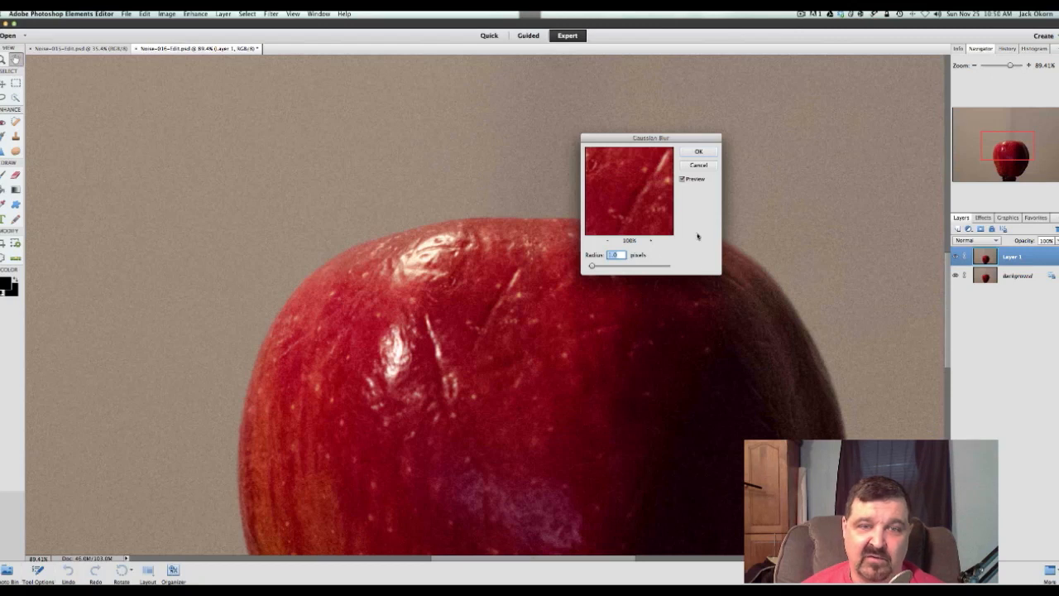
left_click(695, 151)
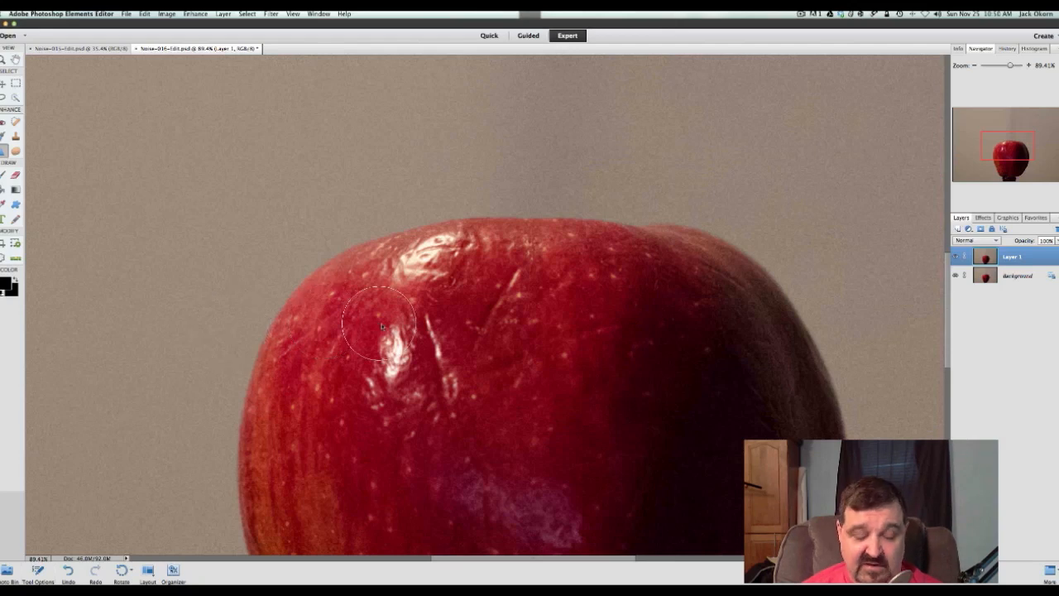
Examine the blurred apple at several magnifications, checking the grain and sharpness around its upper edge and highlights
scroll(394, 329, "down", 4)
scroll(394, 329, "up", 4)
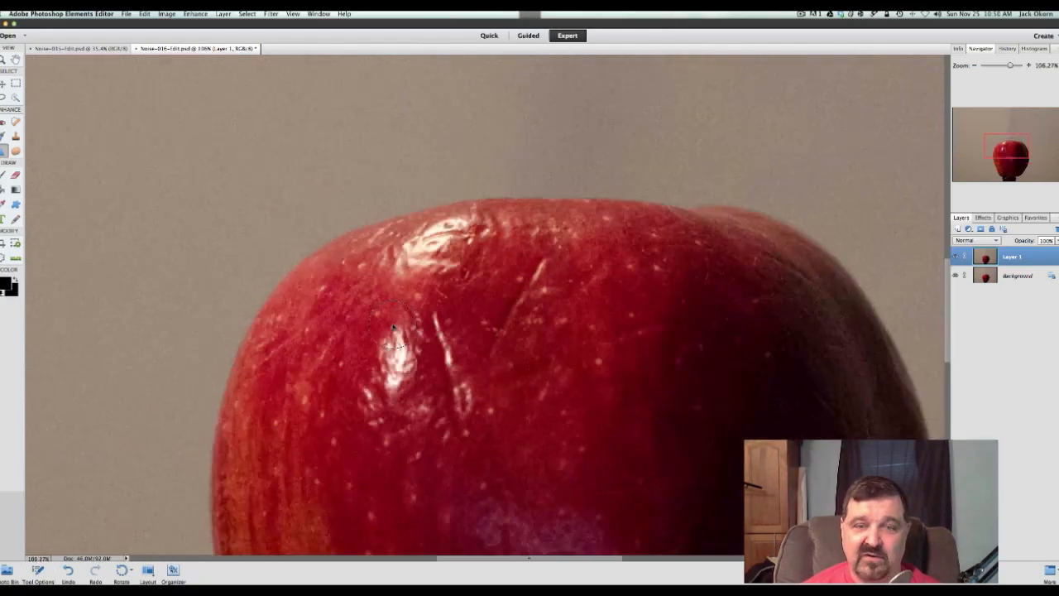
scroll(394, 329, "down", 4)
scroll(394, 329, "down", 3)
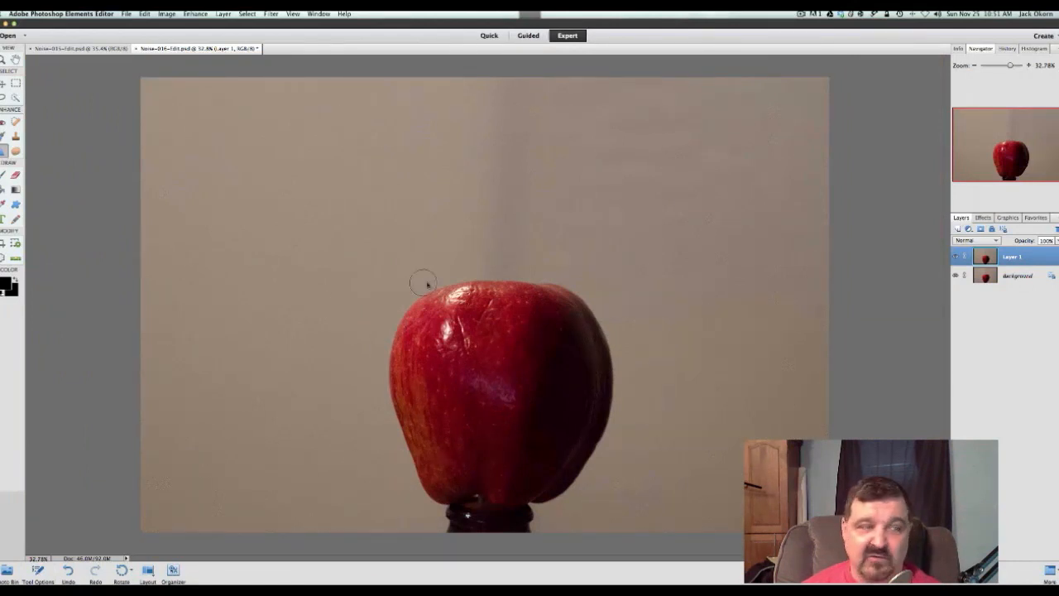
scroll(430, 284, "up", 1)
scroll(431, 284, "up", 5)
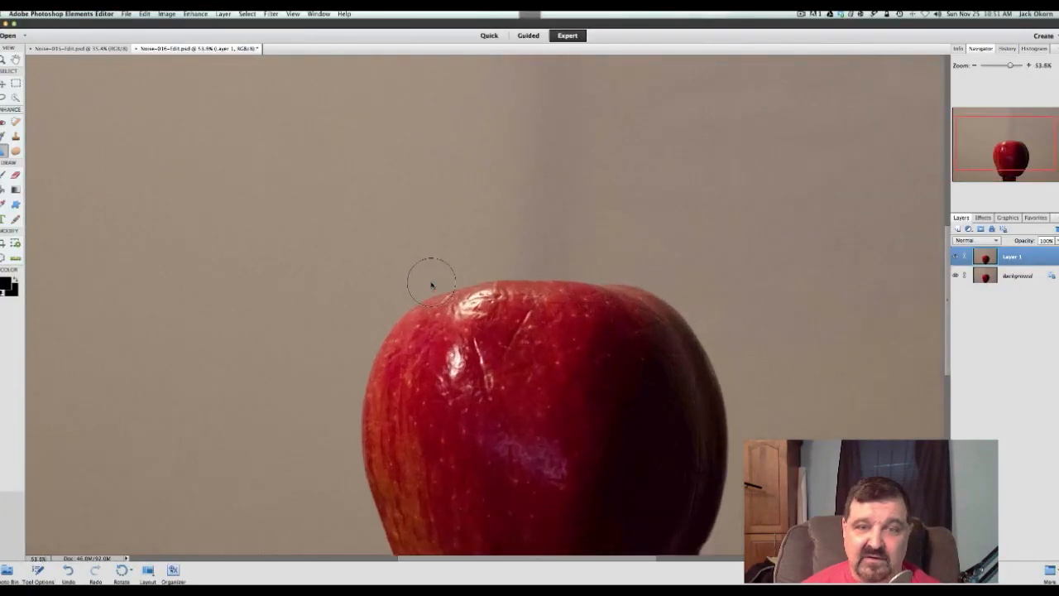
scroll(430, 285, "up", 1)
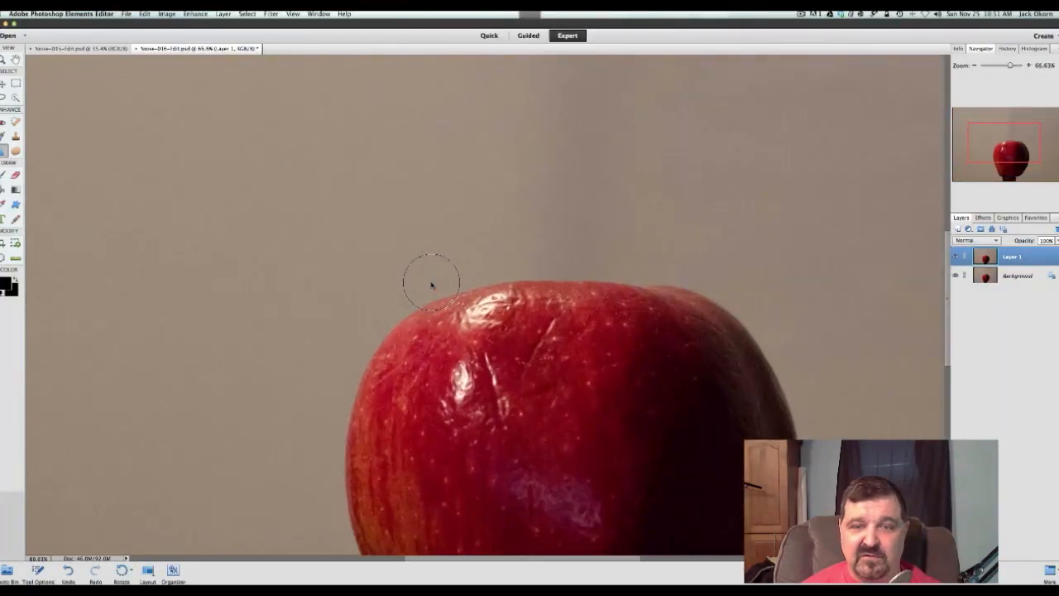
scroll(430, 284, "up", 1)
scroll(431, 283, "up", 2)
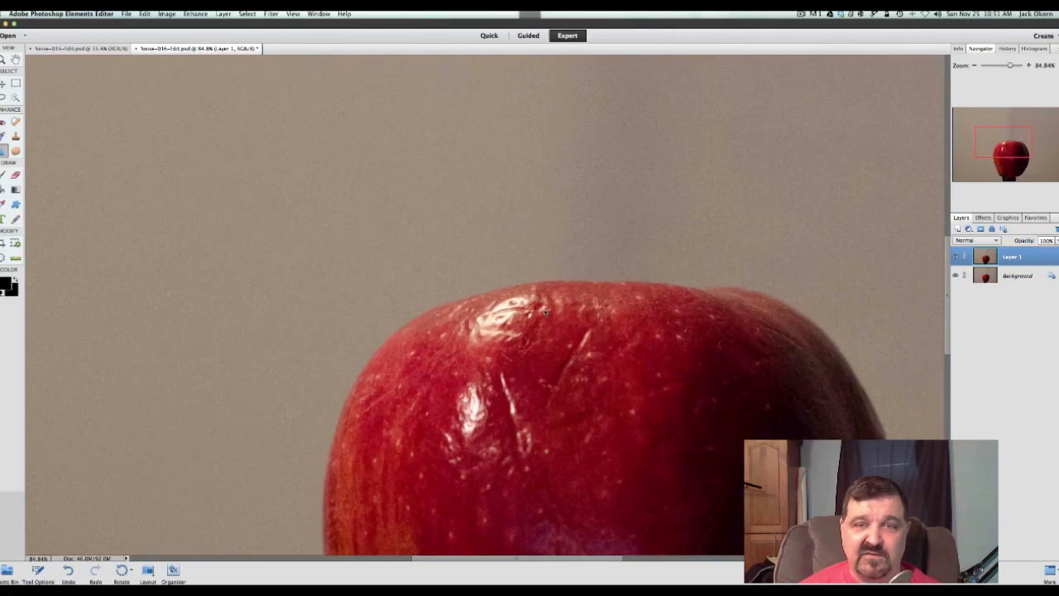
scroll(565, 323, "right", 2)
scroll(565, 323, "down", 1)
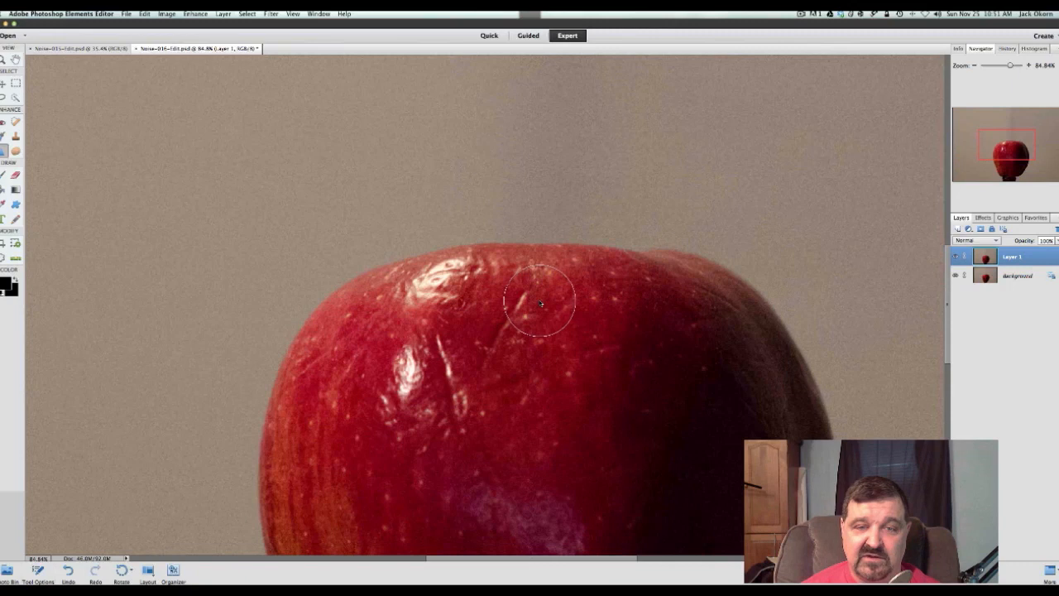
scroll(540, 304, "down", 3)
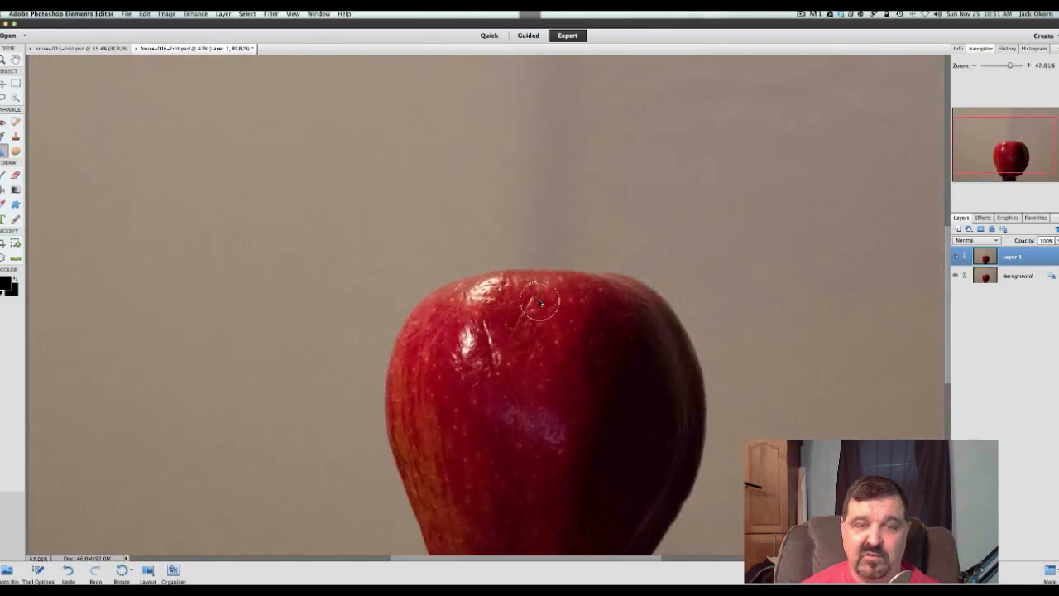
scroll(540, 304, "up", 4)
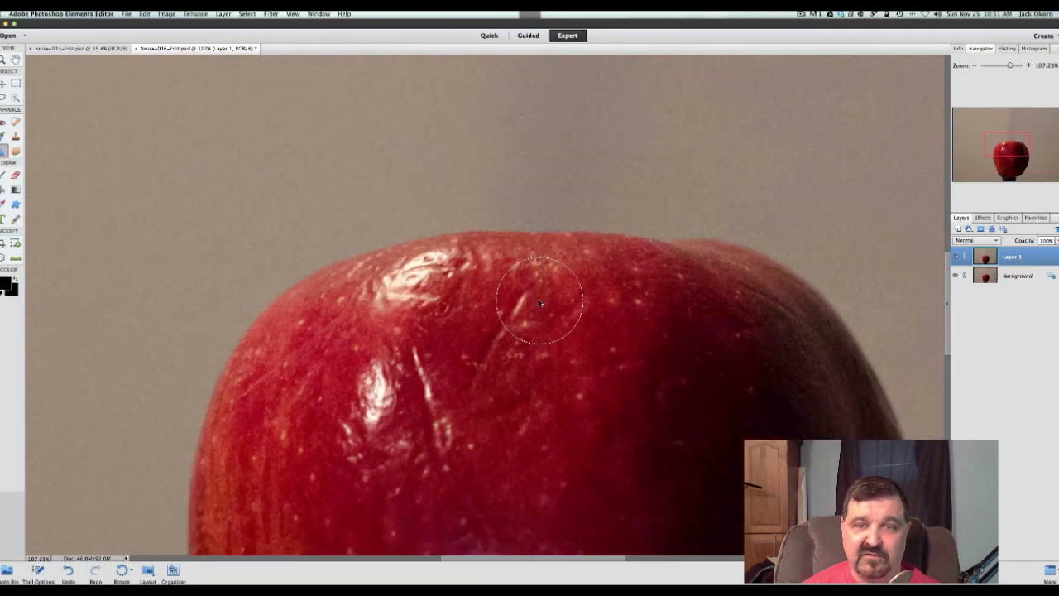
scroll(539, 303, "down", 2)
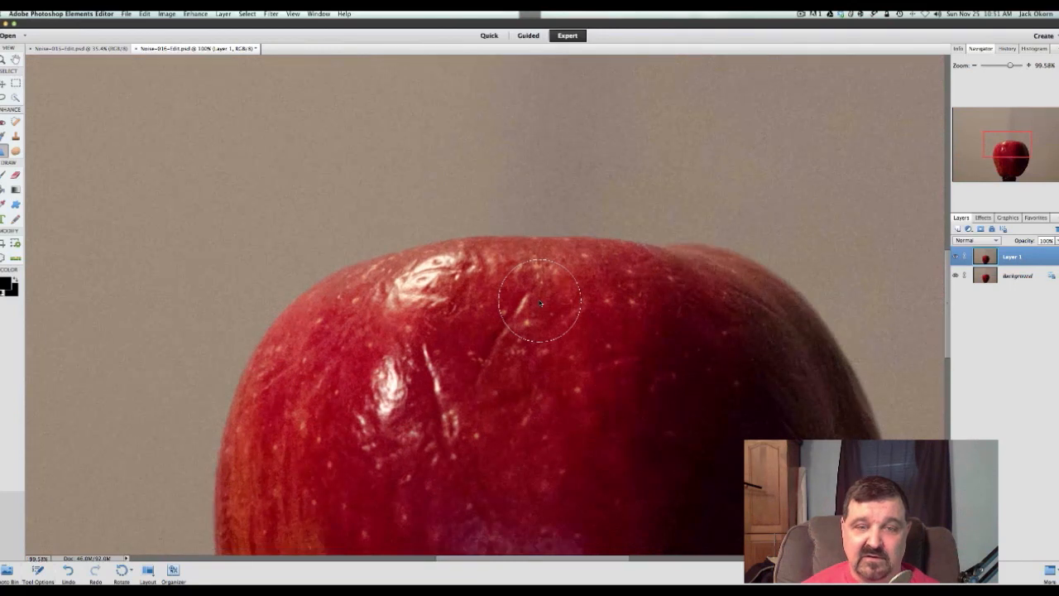
scroll(540, 304, "down", 1)
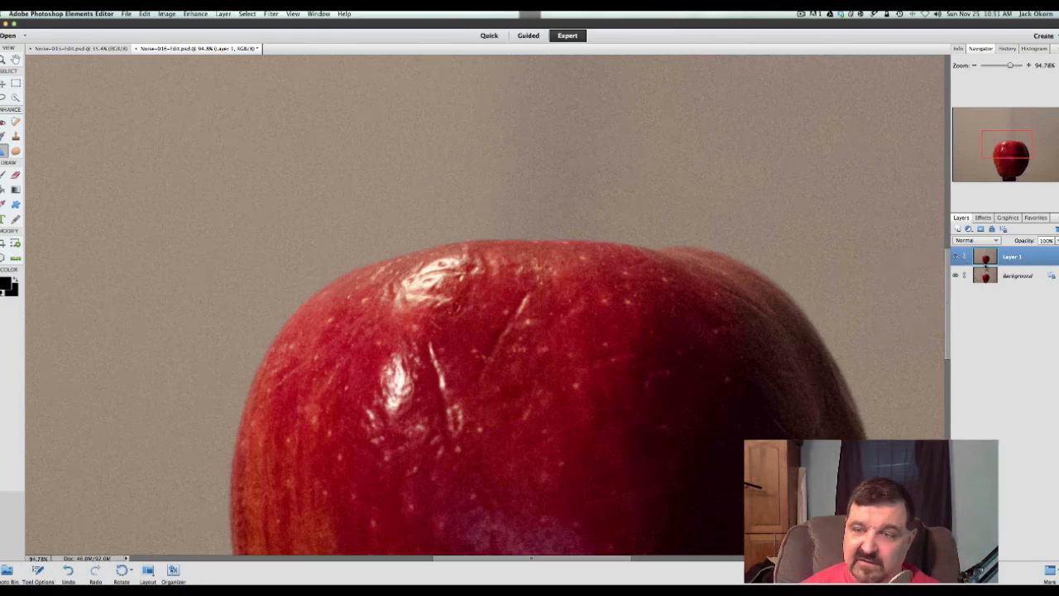
Toggle the blurred Layer 1 to compare it with the original, leave it hidden, and duplicate the Background layer again
left_click(956, 257)
left_click(956, 258)
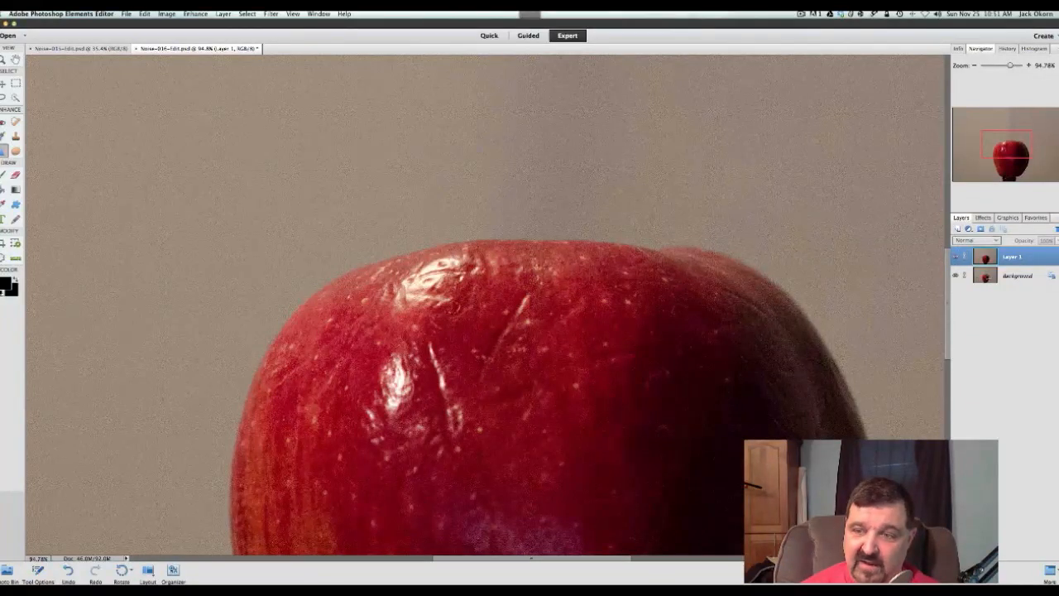
left_click(978, 277)
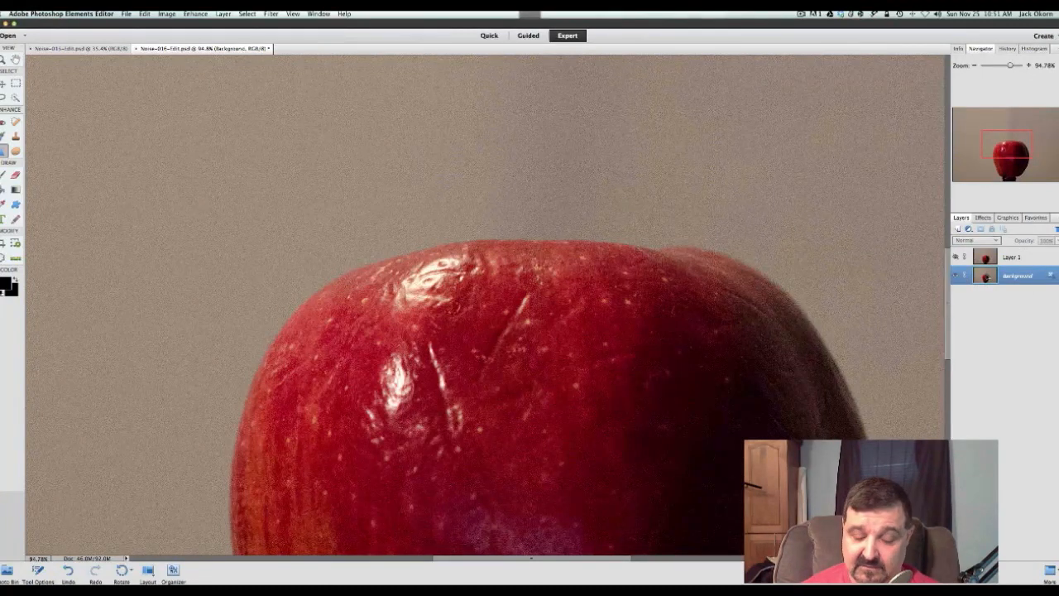
key("super+j")
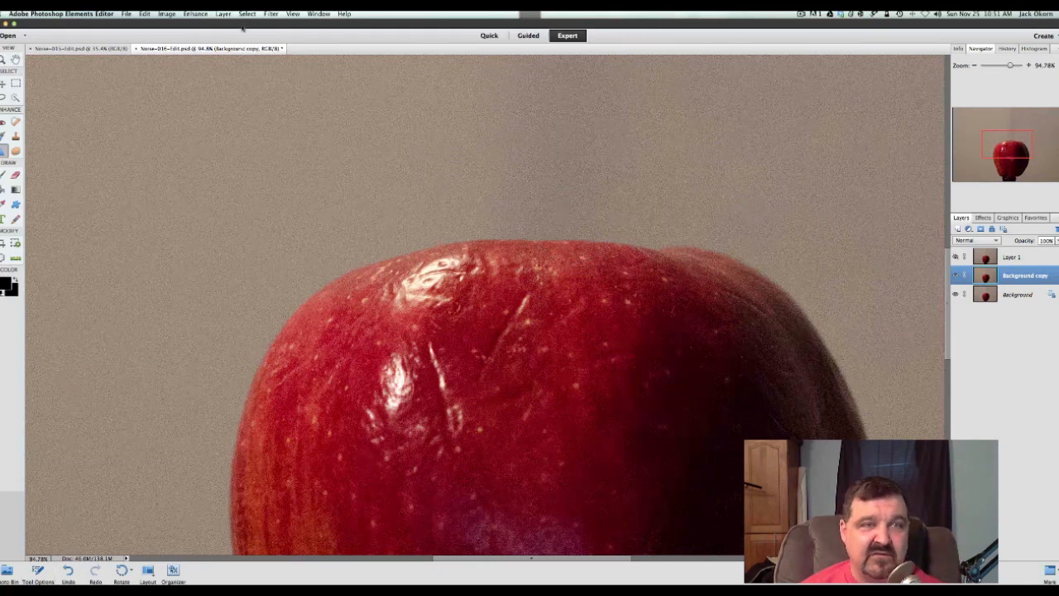
Apply the Despeckle noise filter to the Background copy layer
left_click(267, 14)
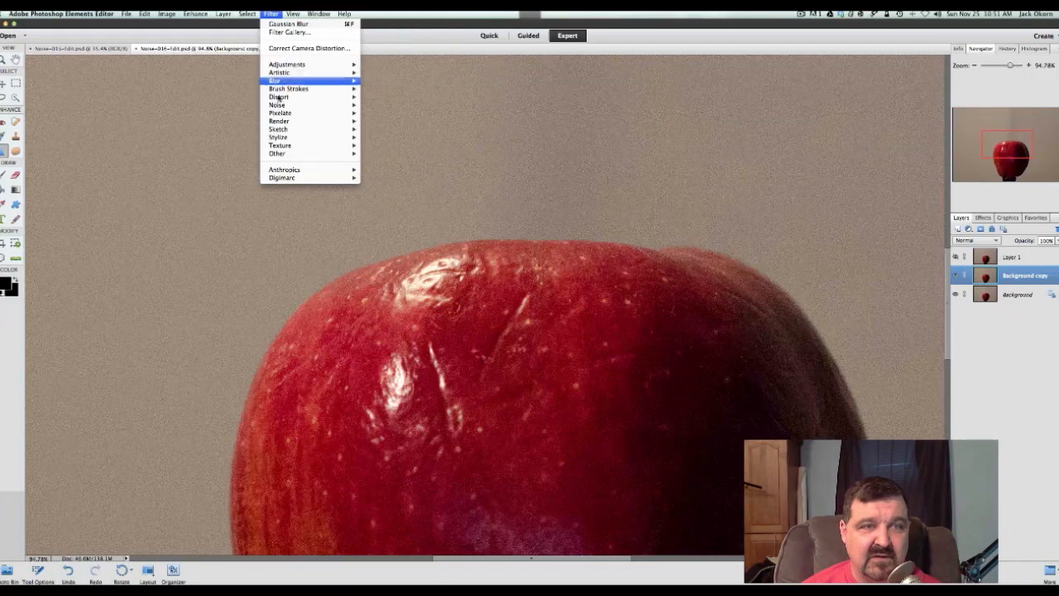
mouse_move(281, 107)
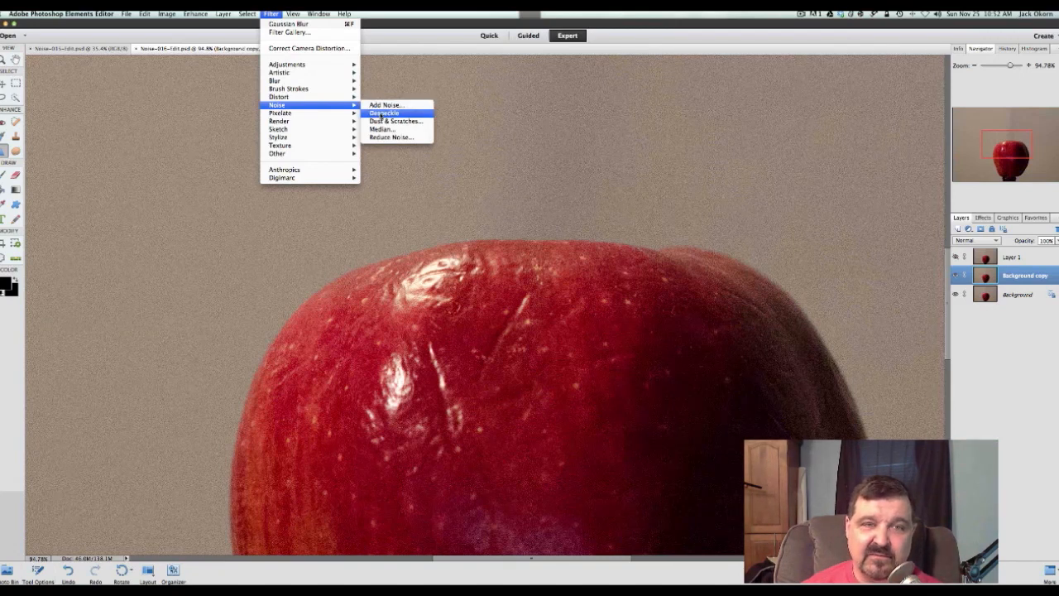
left_click(382, 113)
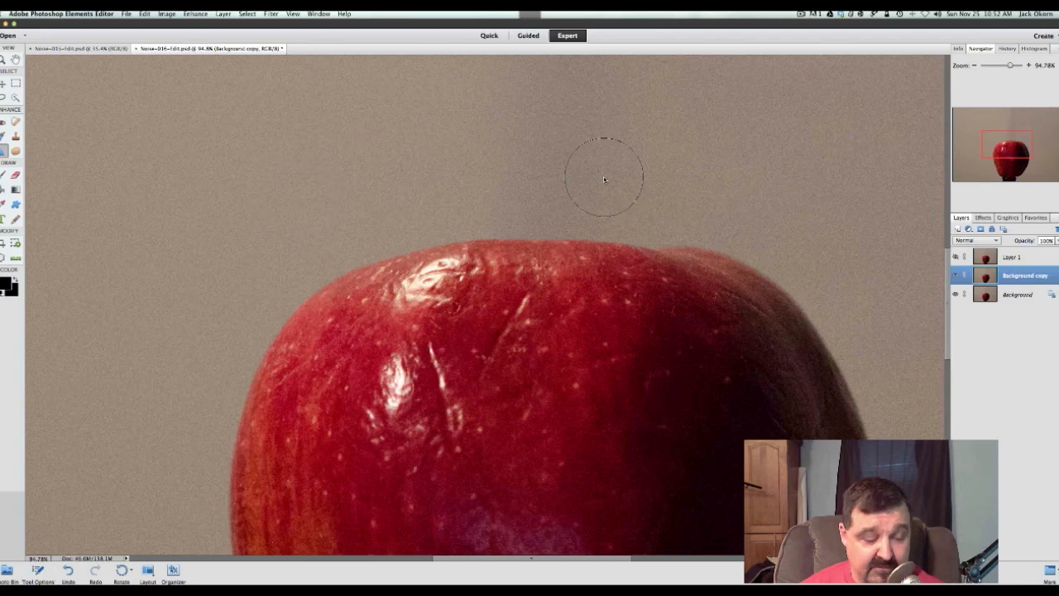
Apply Reduce Noise to the Background copy with strength 7, Preserve Details 85% and Reduce Color Noise 50%, leaving Remove JPEG Artifact off
left_click(272, 15)
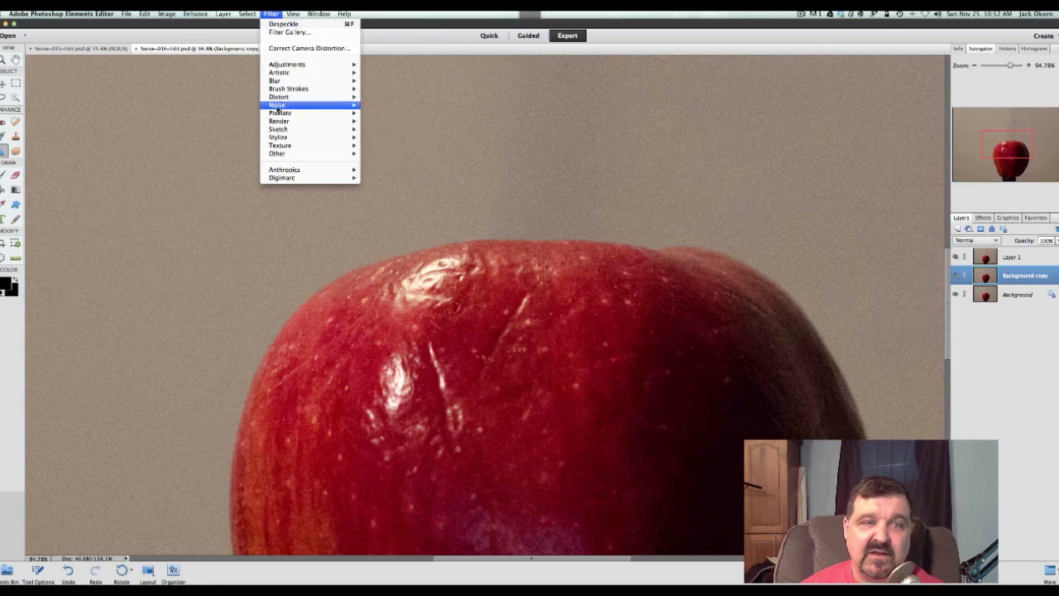
mouse_move(282, 105)
left_click(374, 138)
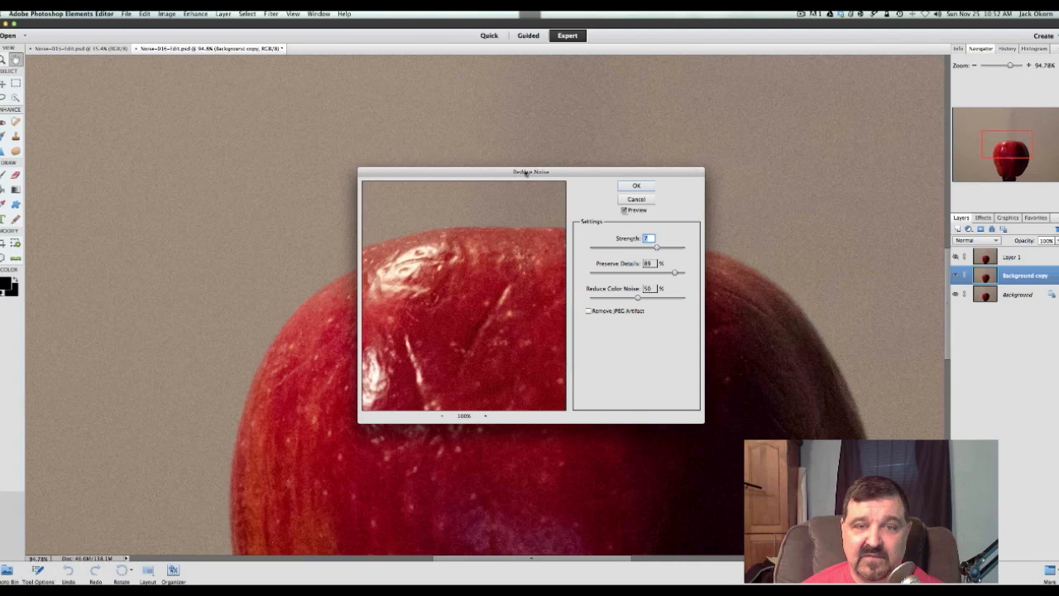
left_click_drag(558, 173, 564, 168)
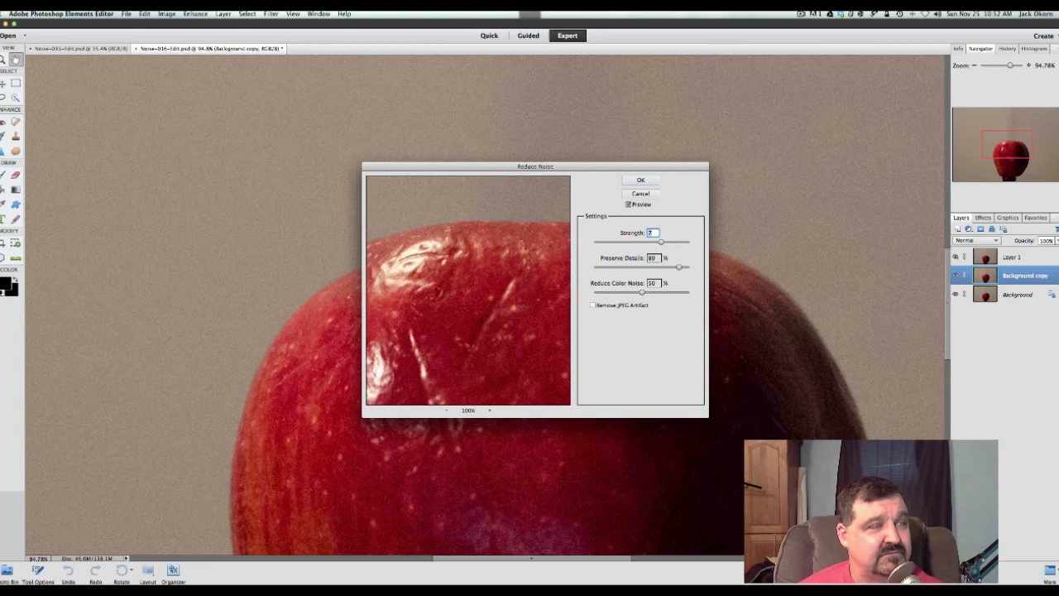
key("super+Tab")
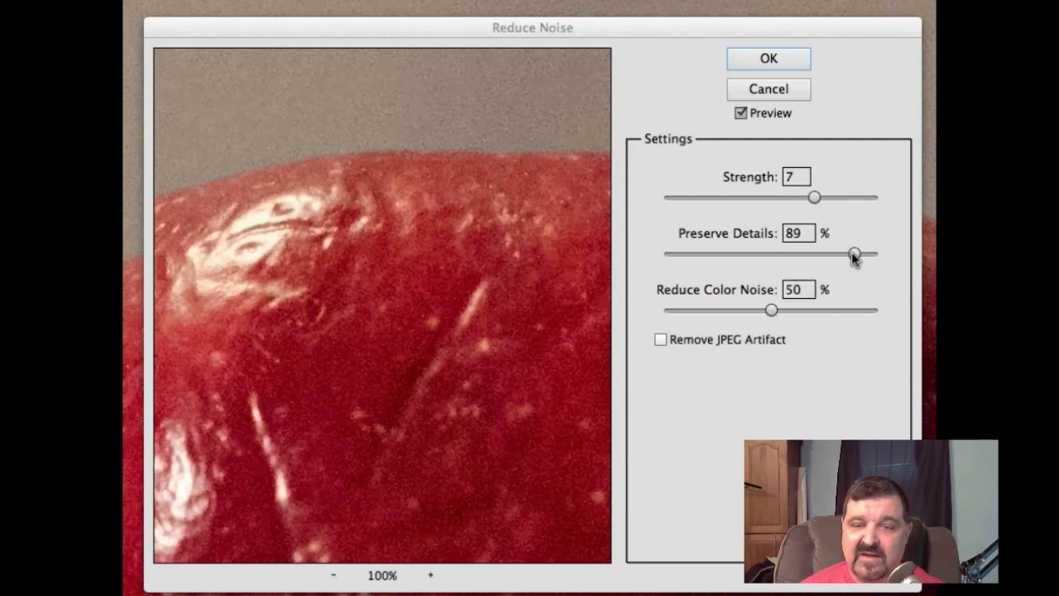
left_click_drag(855, 258, 849, 257)
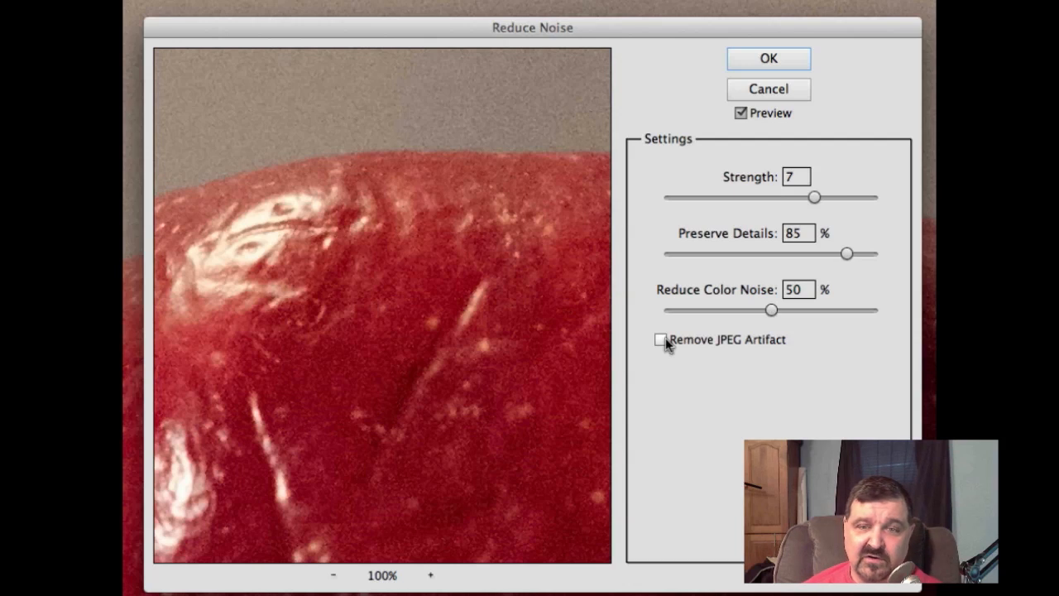
left_click(750, 57)
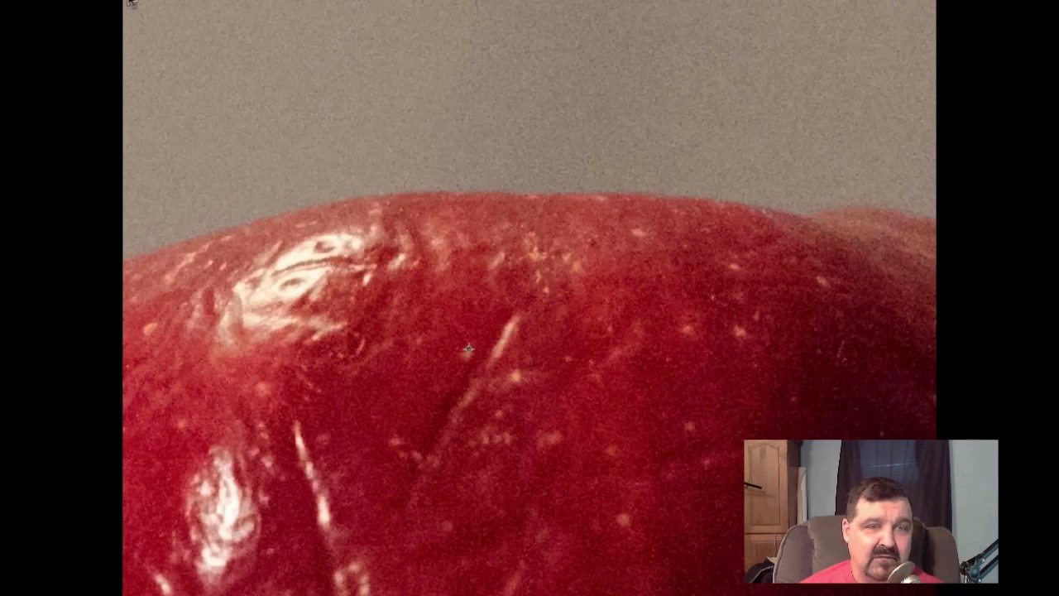
left_click_drag(469, 349, 514, 373)
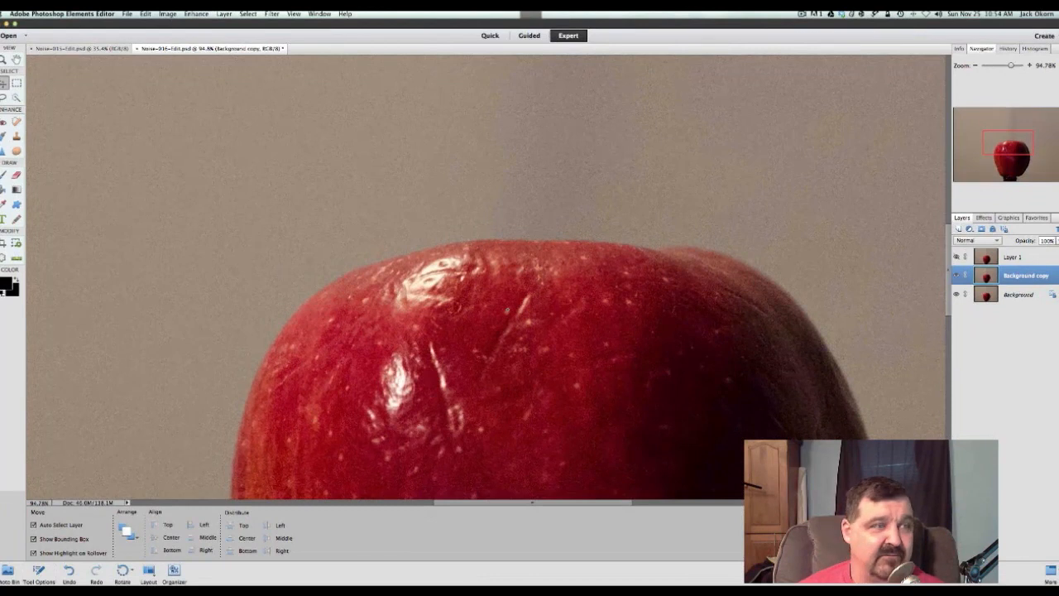
Toggle the Background copy to compare it with the original, leave it hidden, and duplicate the Background layer again
key("super+Tab")
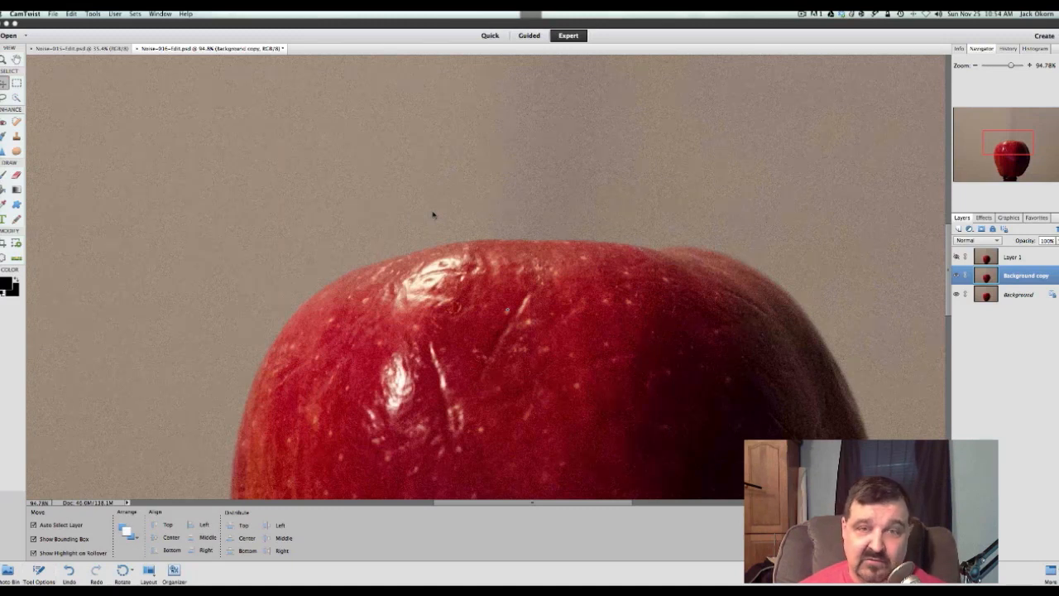
left_click(957, 277)
left_click(957, 276)
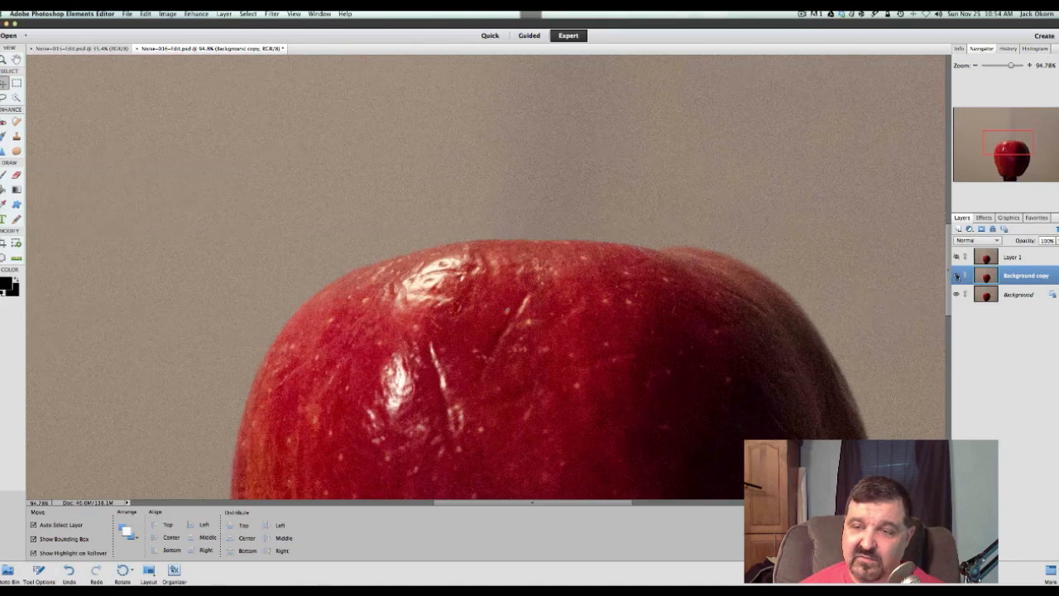
left_click(985, 295)
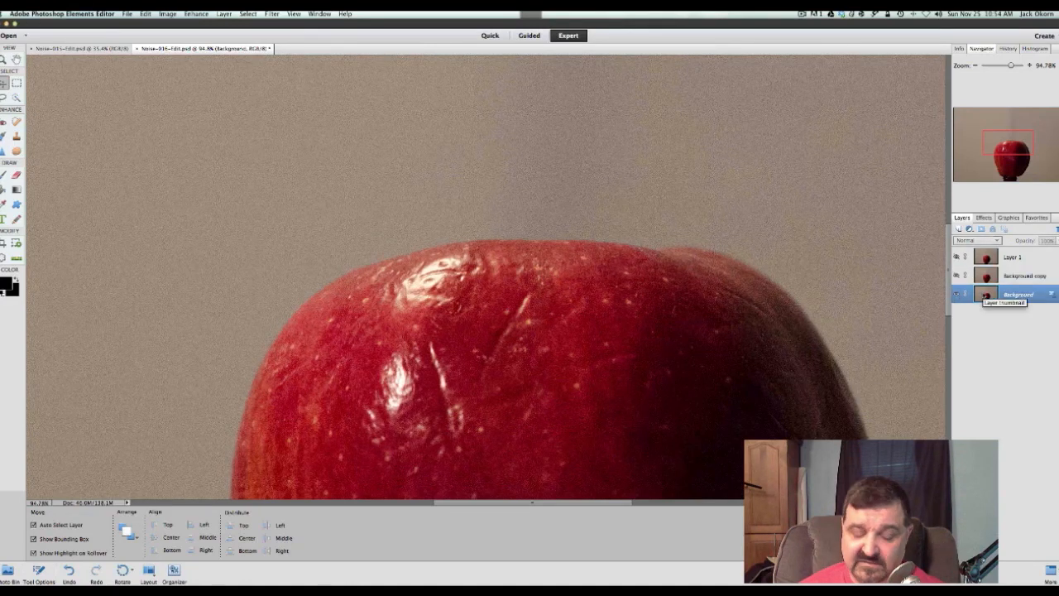
key("super+j")
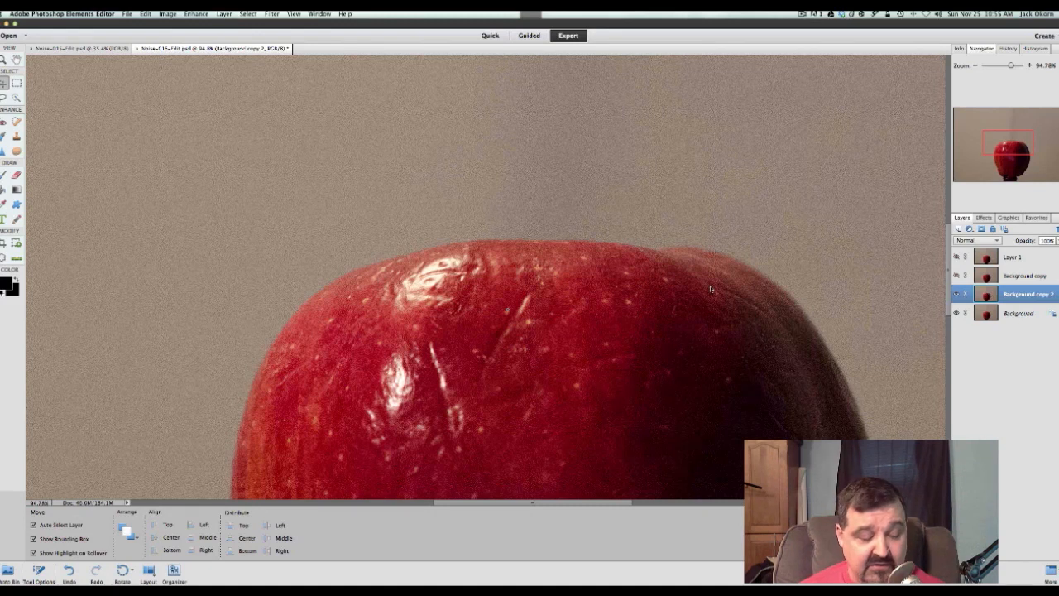
Try a larger Dust & Scratches radius on Background copy 2, and apply the filter at radius 1 pixel and threshold 0
left_click(274, 15)
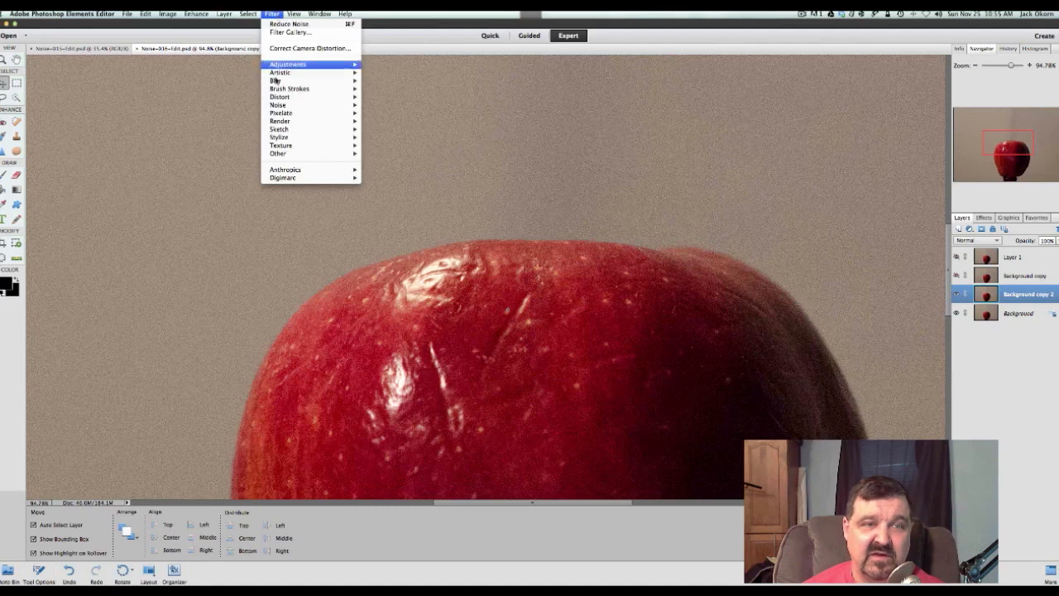
mouse_move(280, 99)
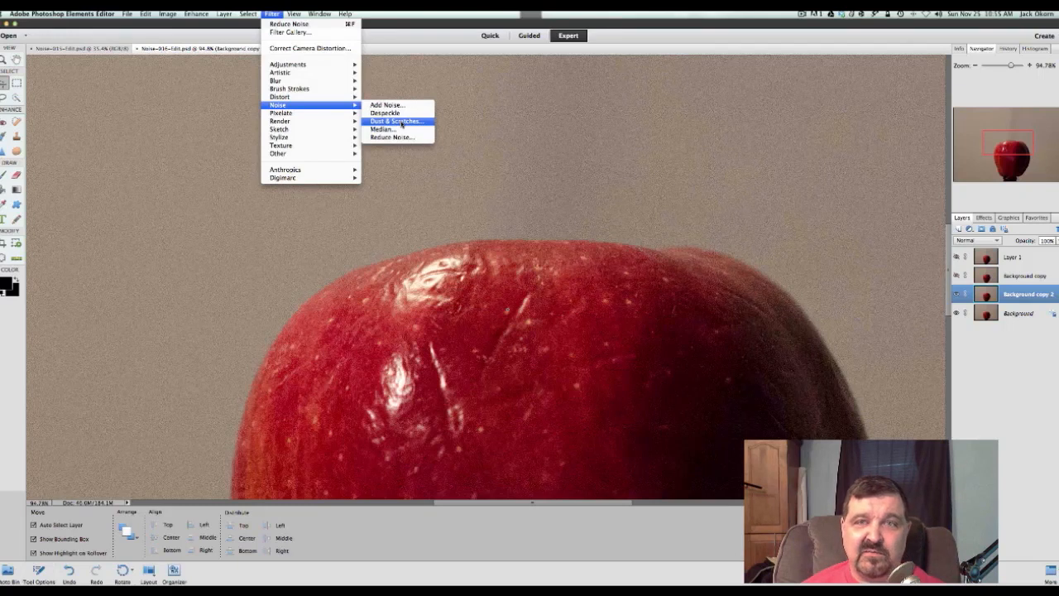
left_click(402, 122)
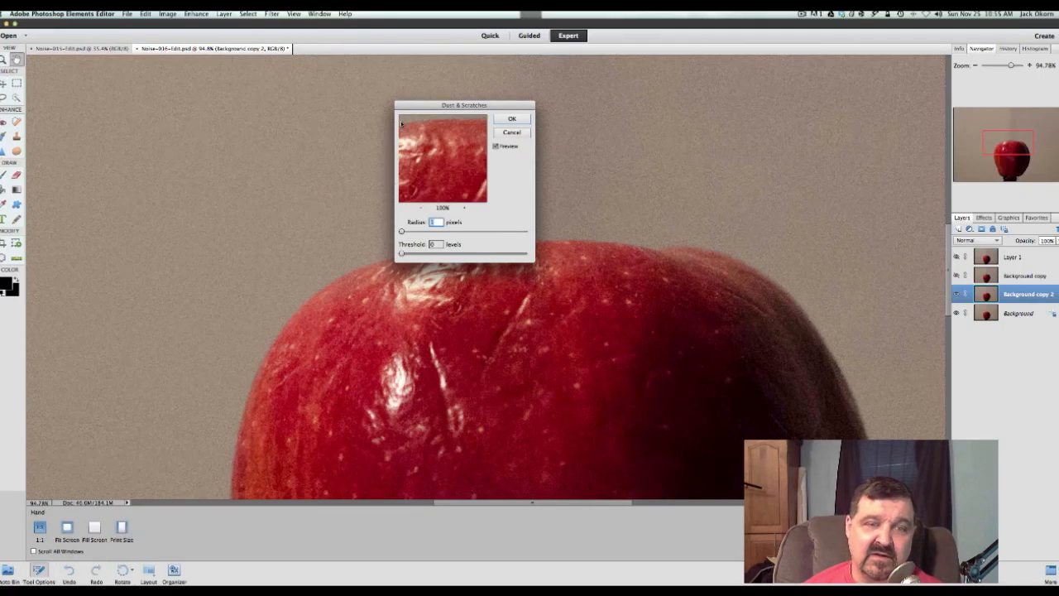
left_click_drag(436, 109, 511, 115)
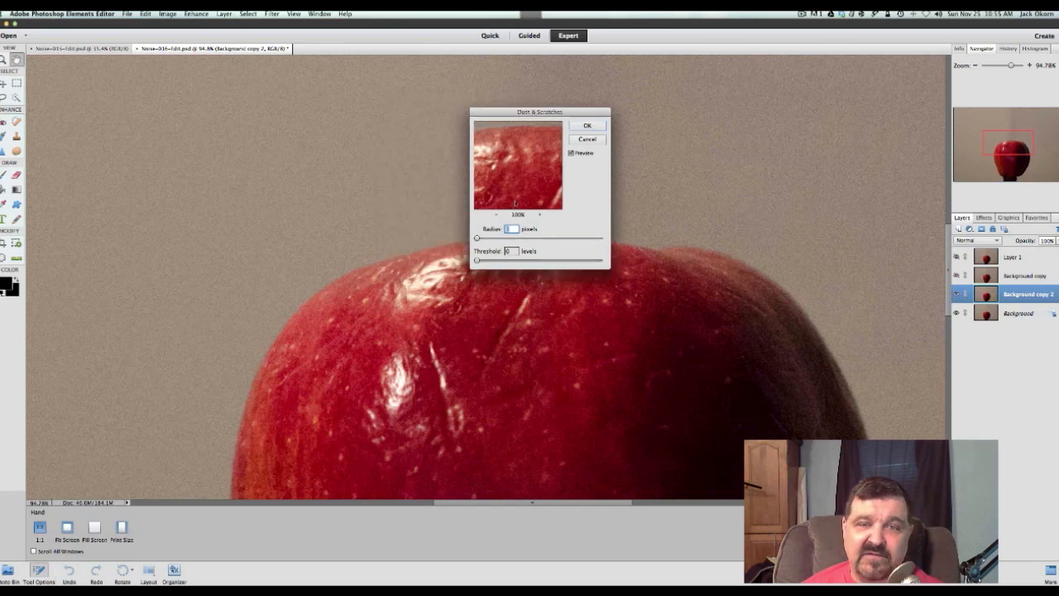
left_click_drag(517, 161, 519, 206)
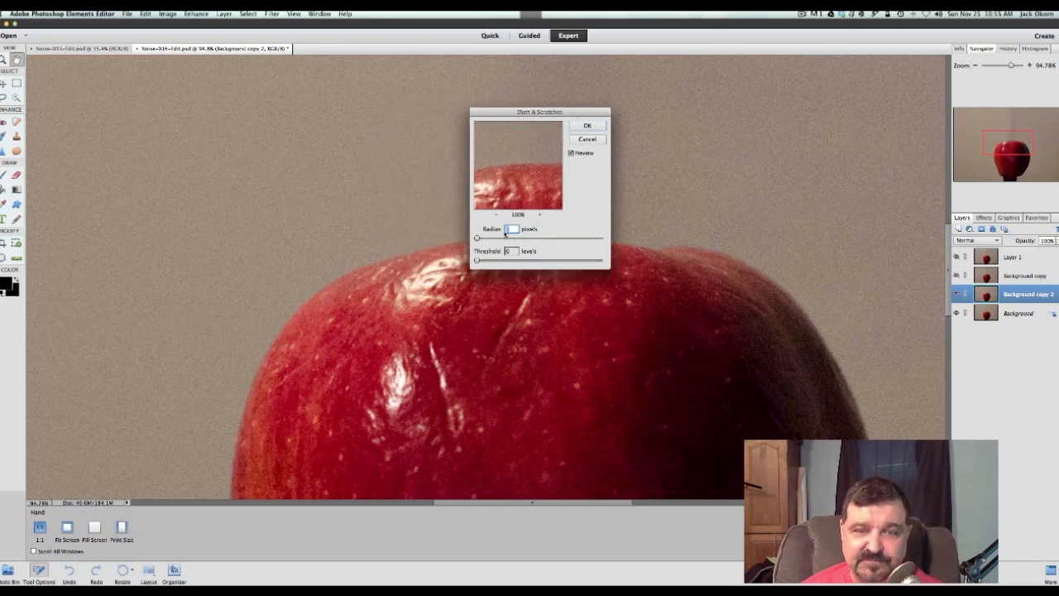
left_click_drag(476, 239, 486, 240)
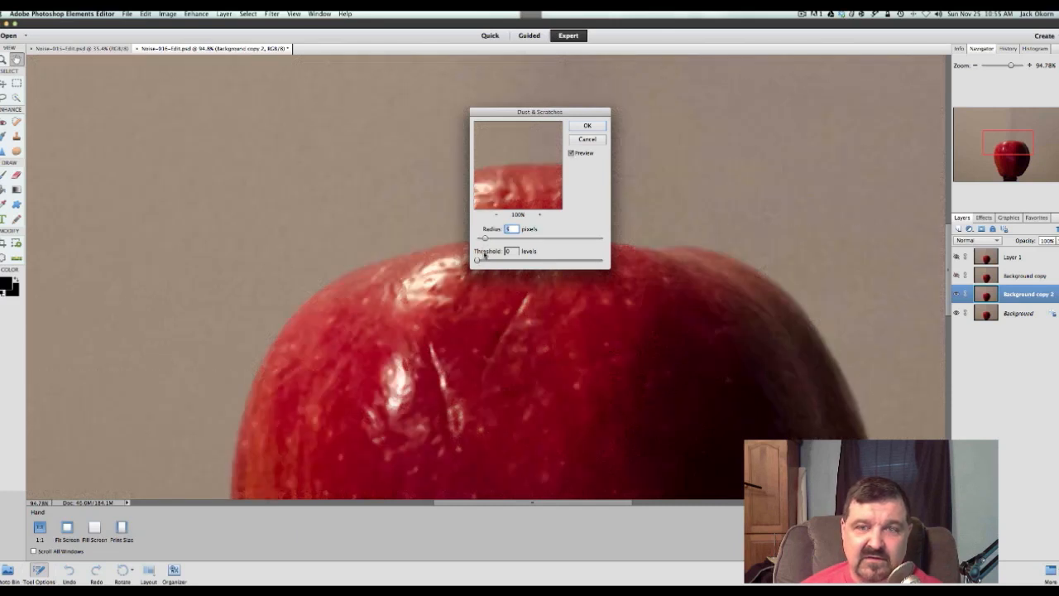
left_click_drag(486, 239, 477, 239)
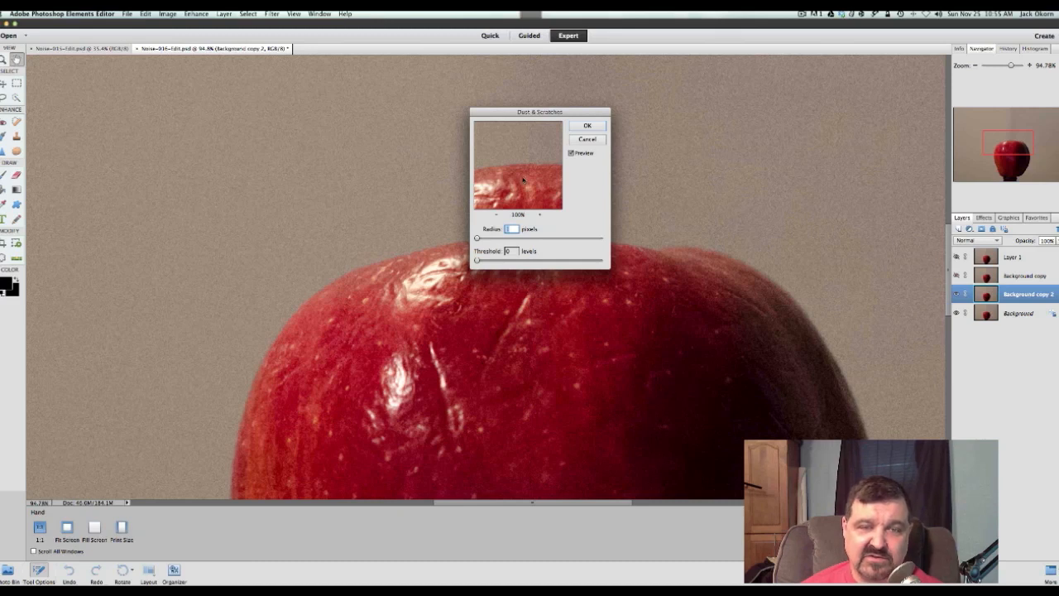
left_click(586, 127)
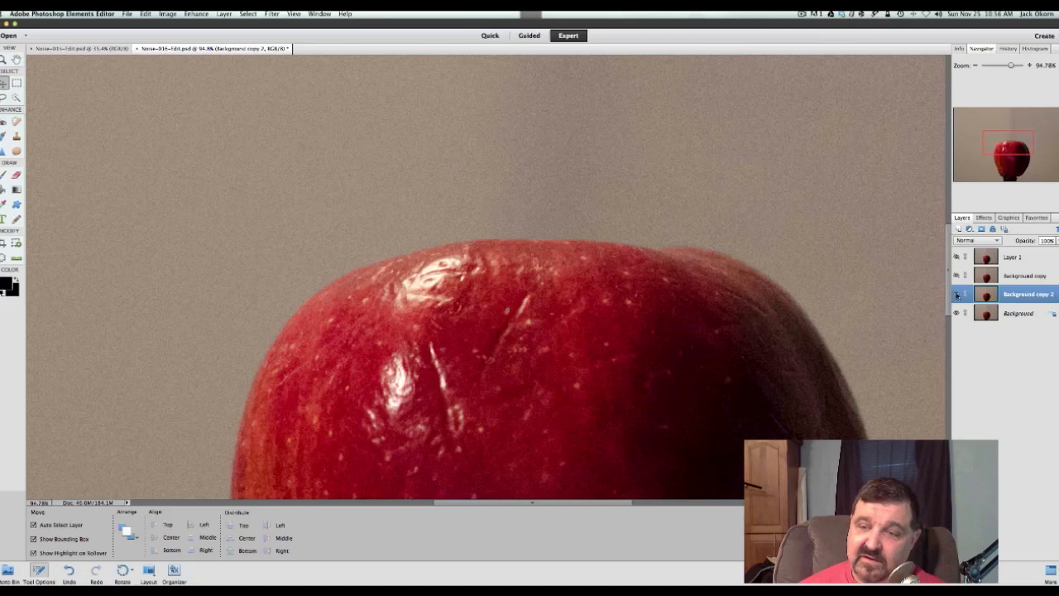
With Background copy 2 hidden, duplicate the Background layer and apply the Median noise filter to the new copy with a 2-pixel radius
left_click(993, 313)
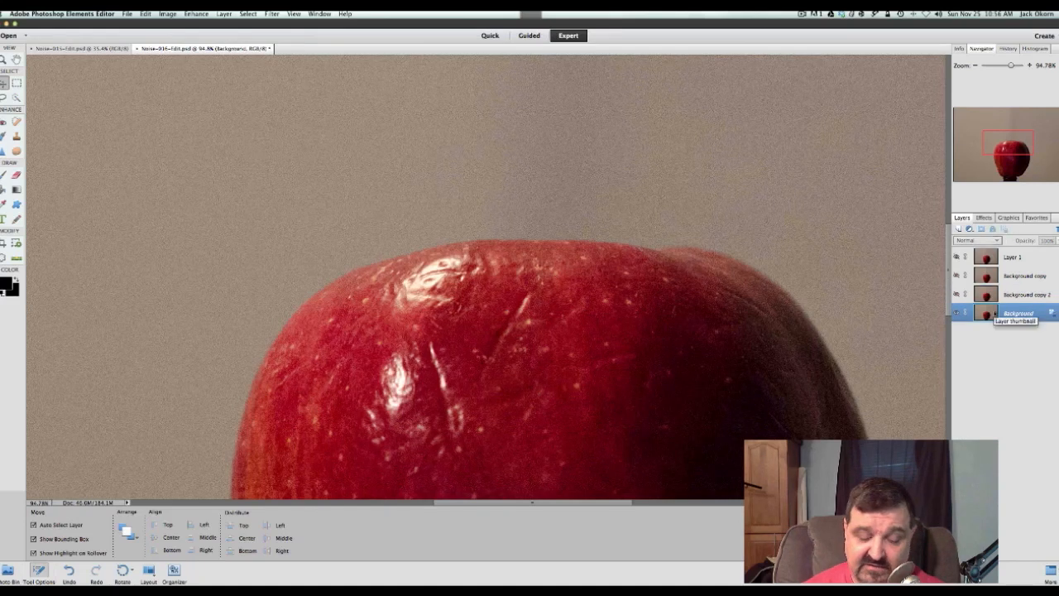
key("super+j")
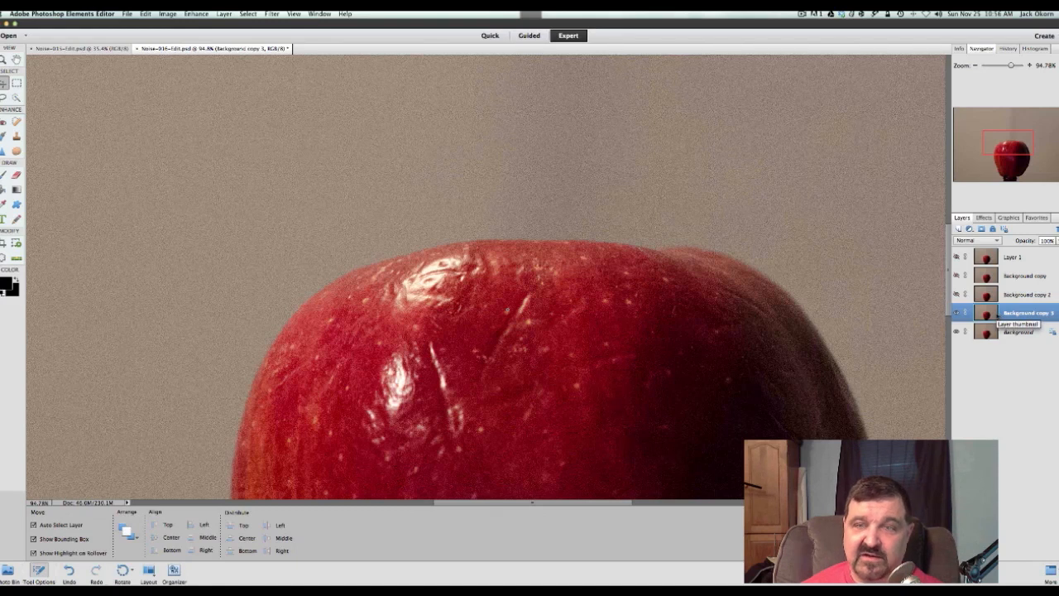
left_click(273, 14)
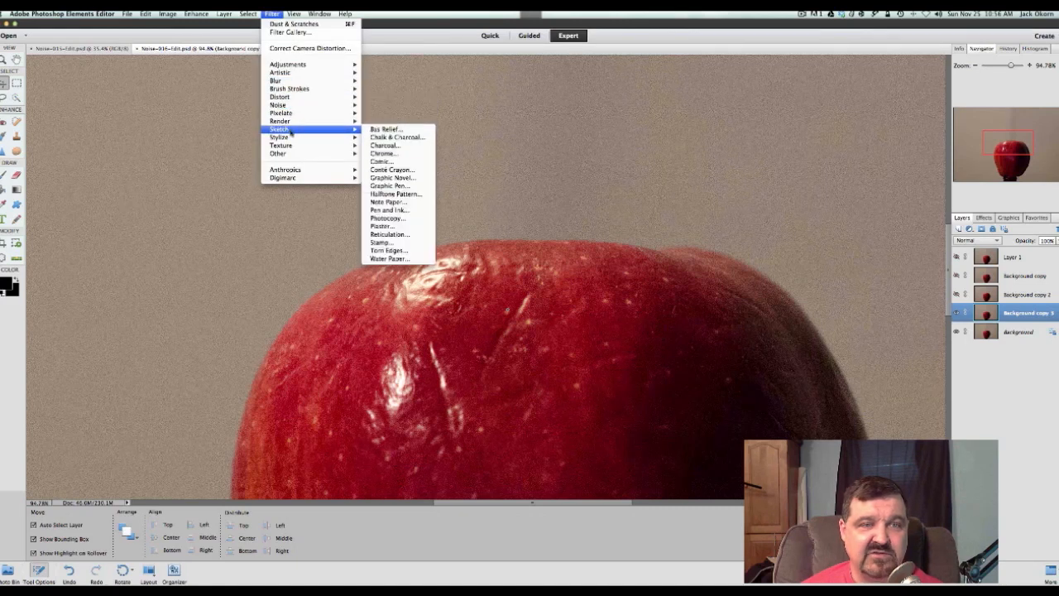
mouse_move(288, 108)
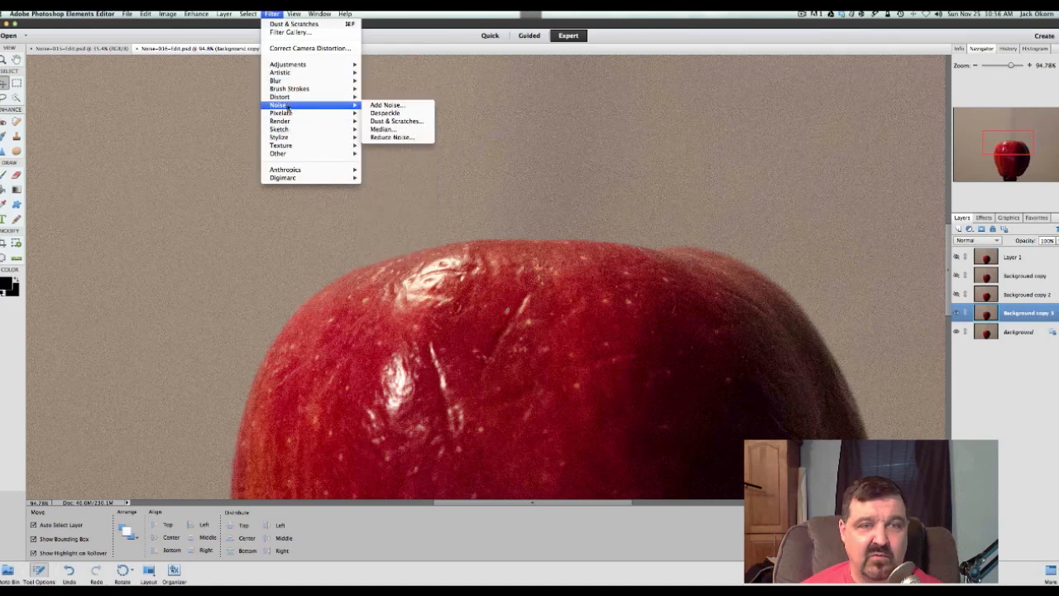
left_click(392, 131)
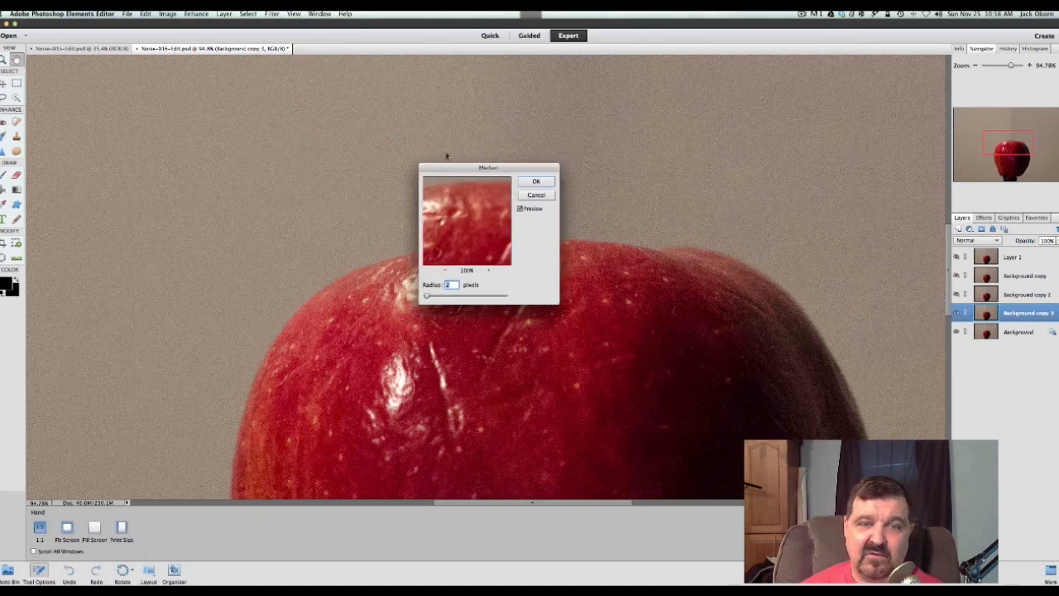
left_click_drag(460, 170, 479, 80)
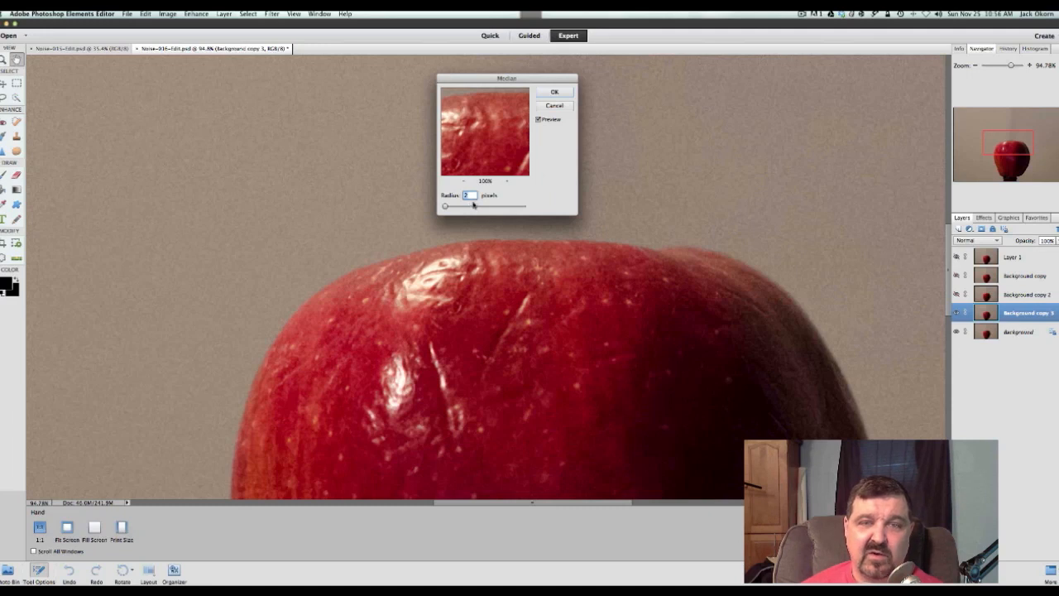
left_click(554, 93)
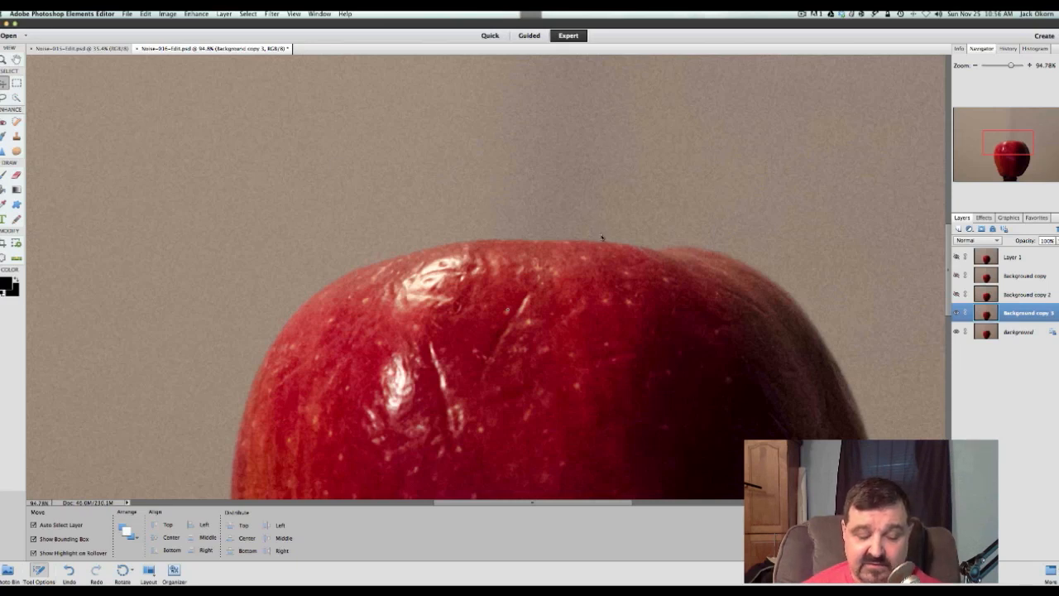
Toggle the Median-filtered Background copy 3 with the whole photo in view to compare it with the original, and leave it hidden
scroll(602, 238, "down", 5)
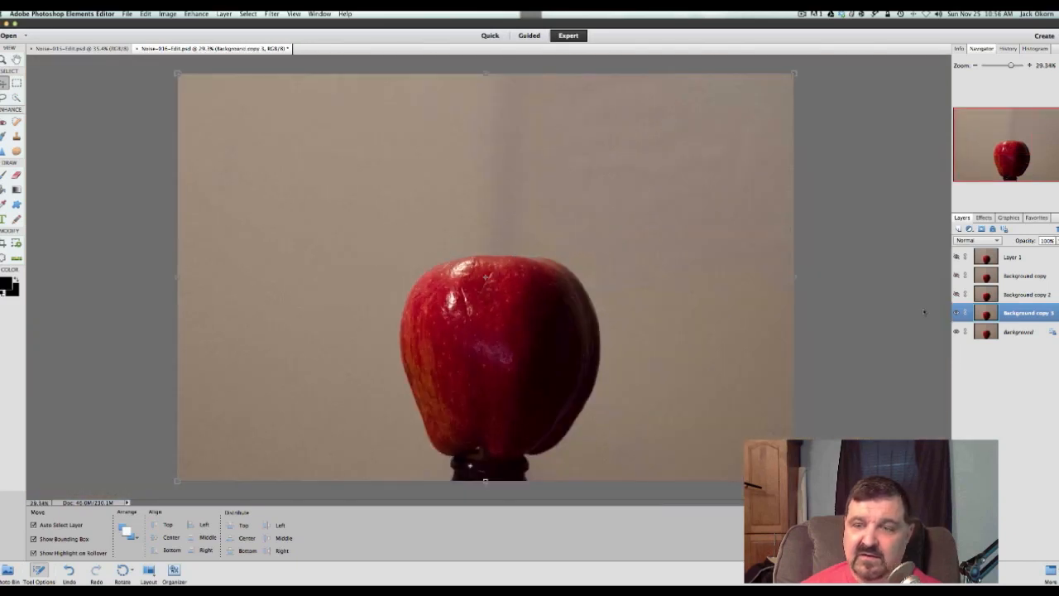
left_click(957, 313)
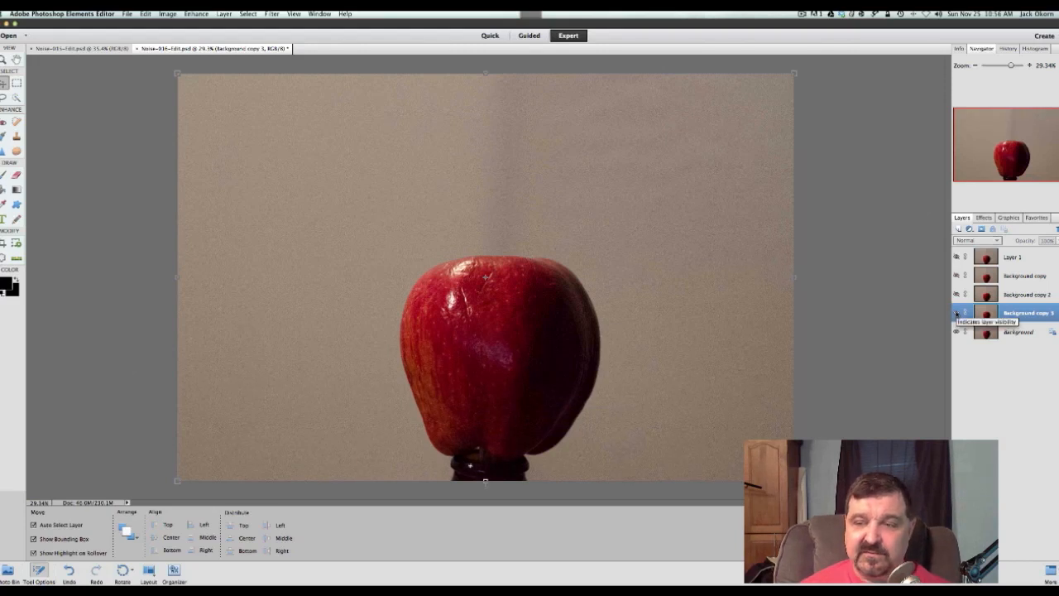
left_click(957, 313)
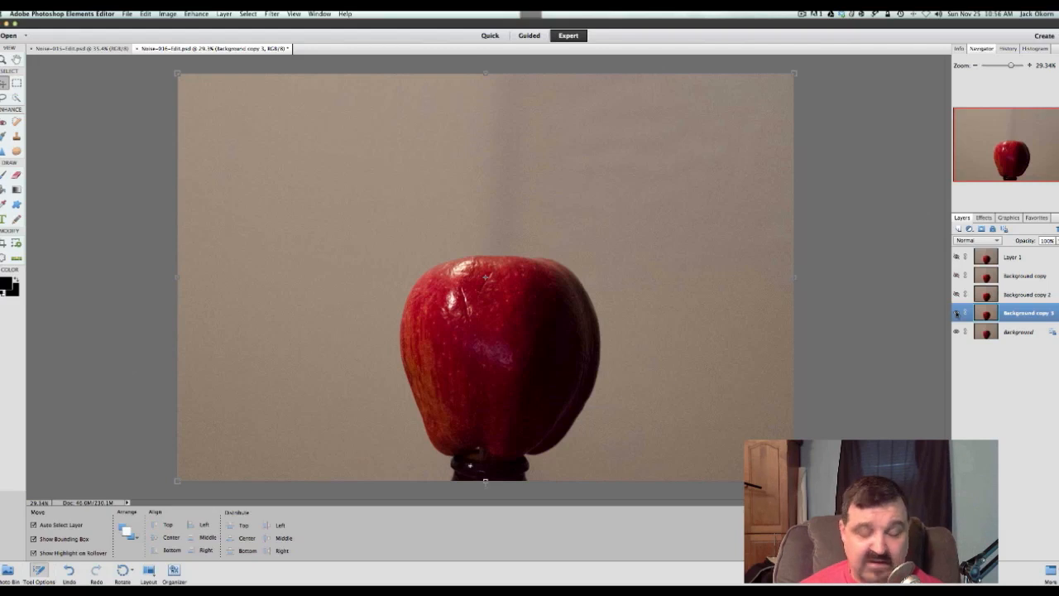
left_click(956, 313)
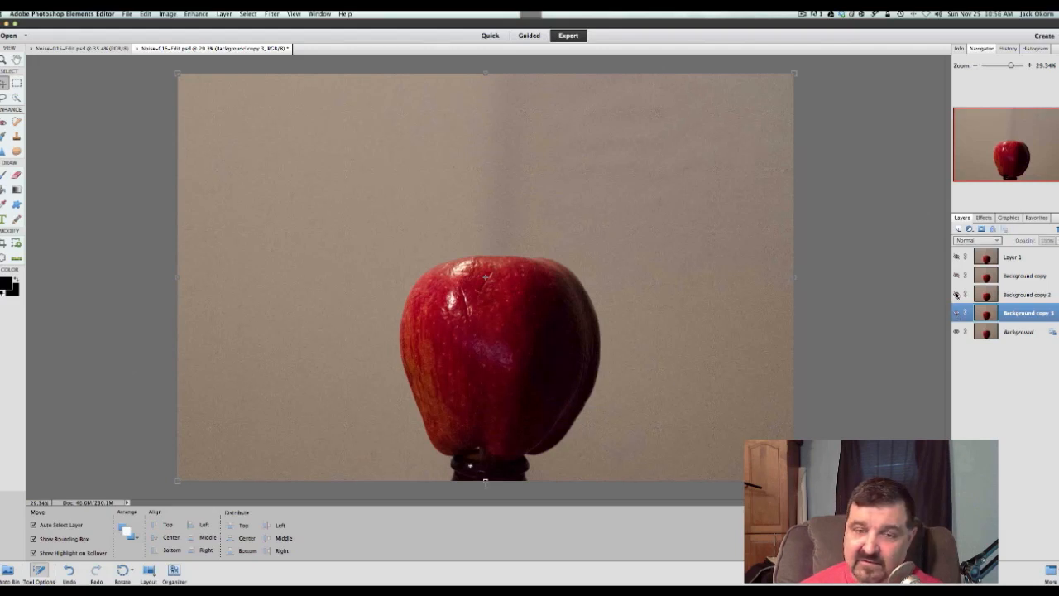